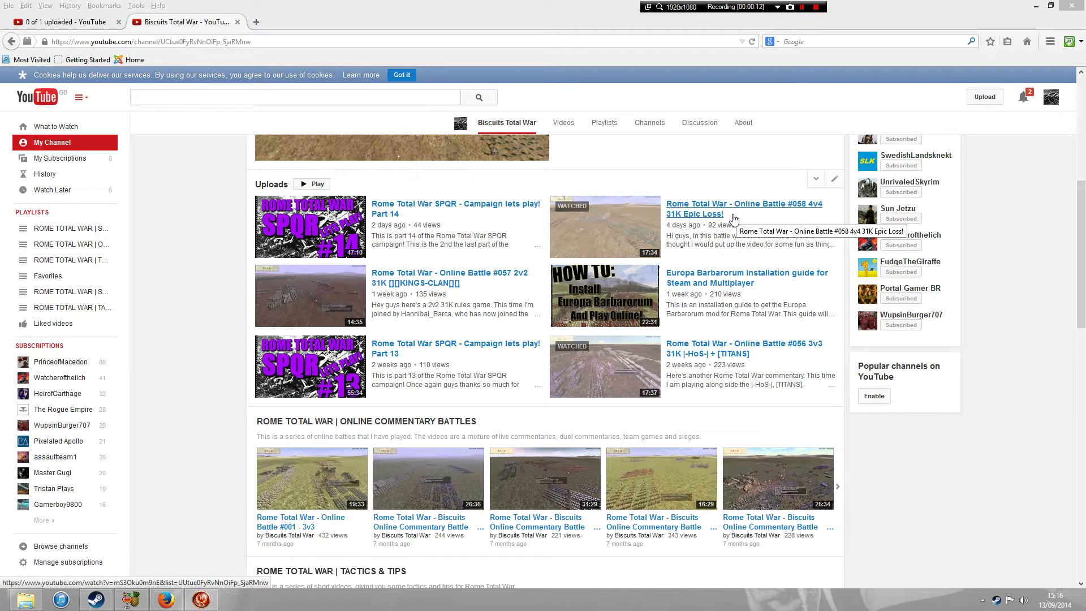
Step: Switch from the browser to Rome: Total War, launch a single-player quick battle and begin deployment
{"action": "left_click", "coordinate": [1036, 7]}
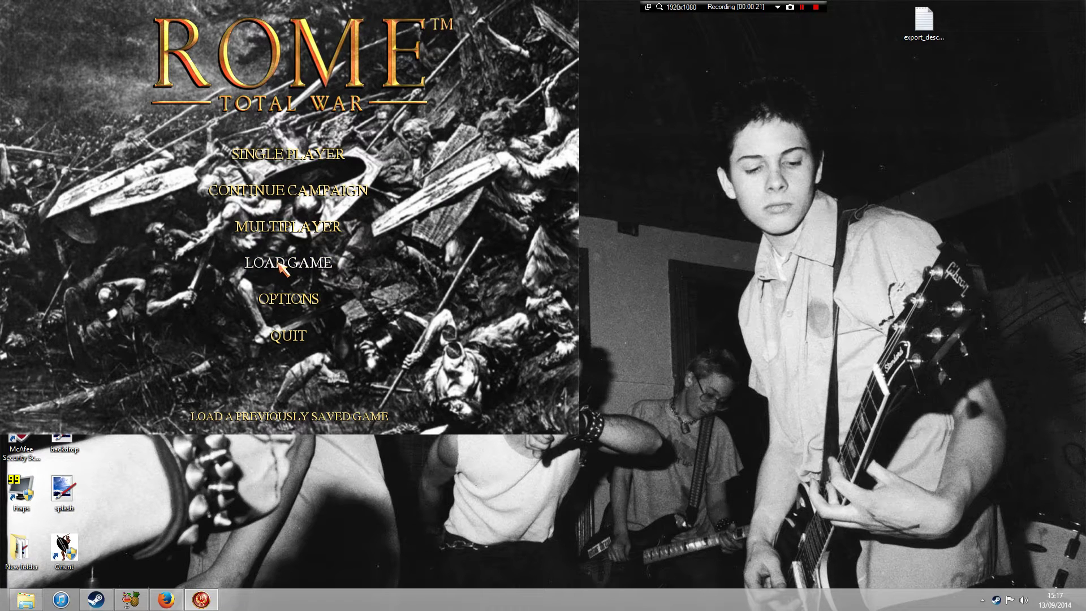
{"action": "left_click", "coordinate": [286, 155]}
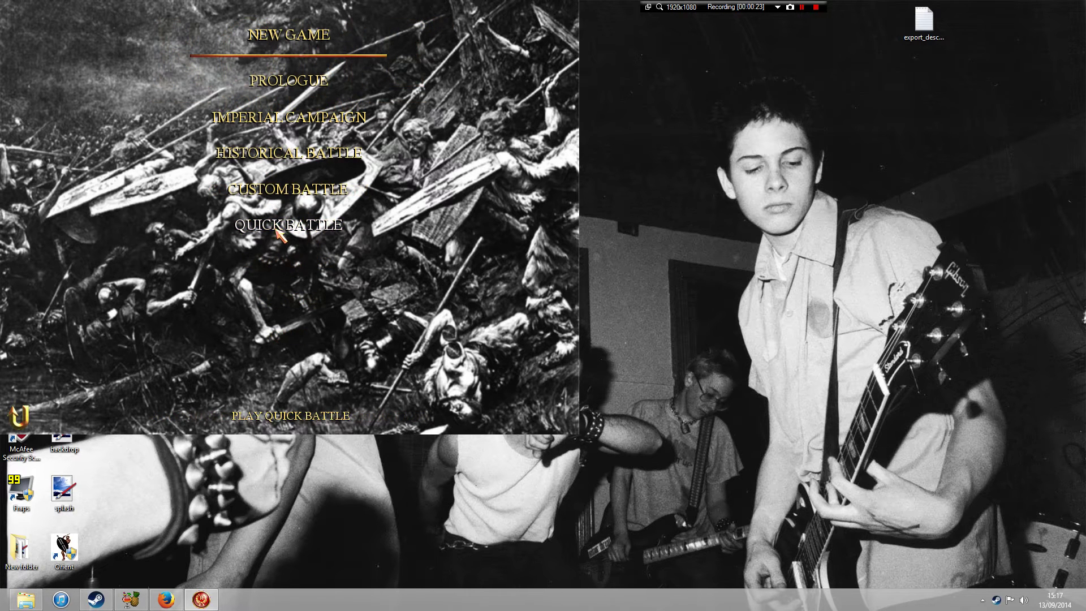
{"action": "left_click", "coordinate": [275, 194]}
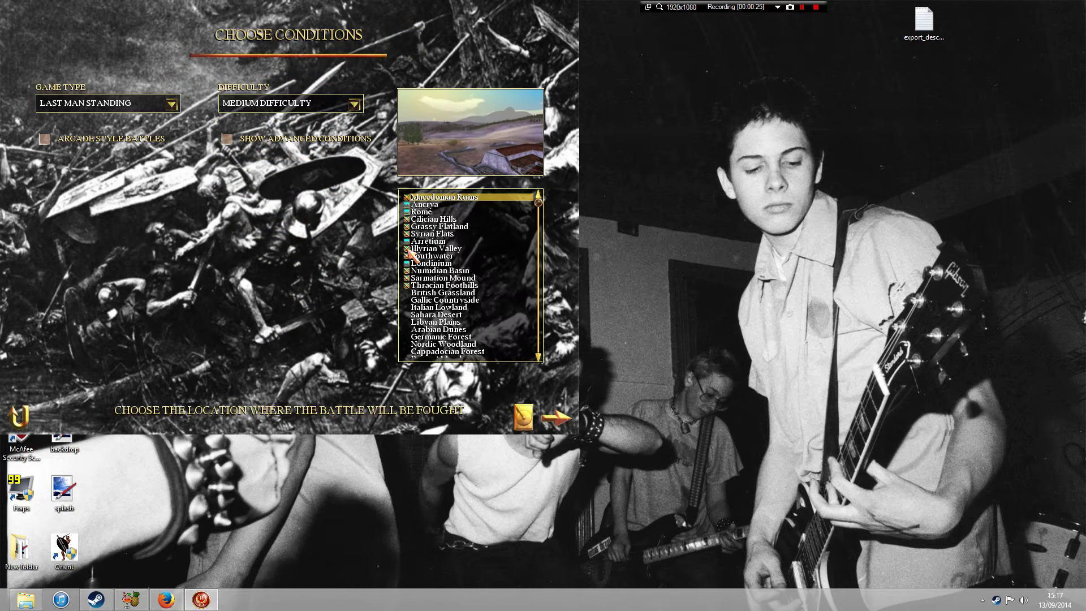
{"action": "left_click", "coordinate": [21, 417]}
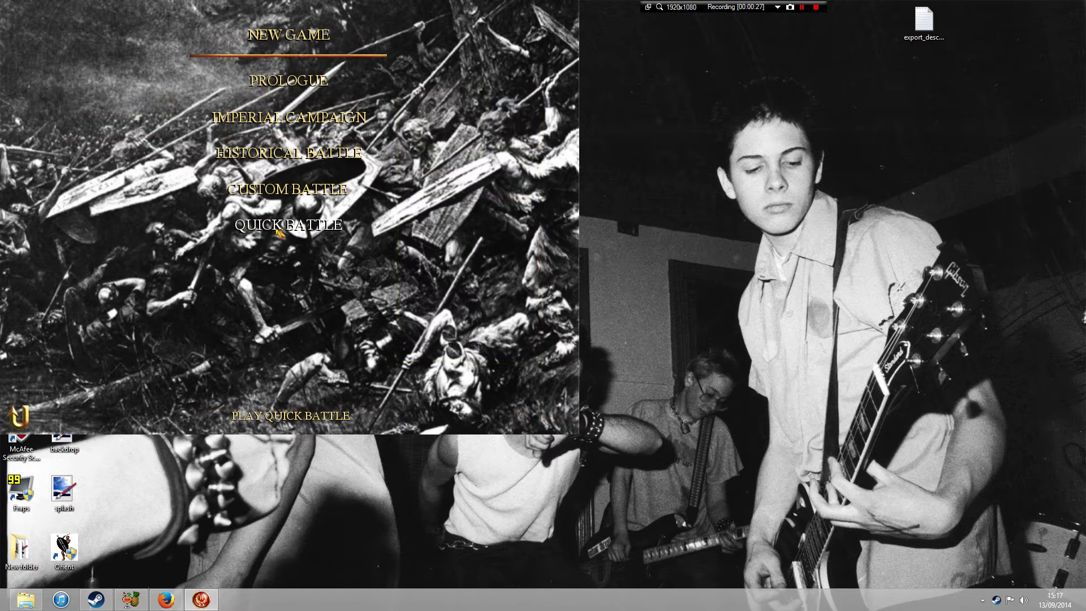
{"action": "left_click", "coordinate": [278, 232]}
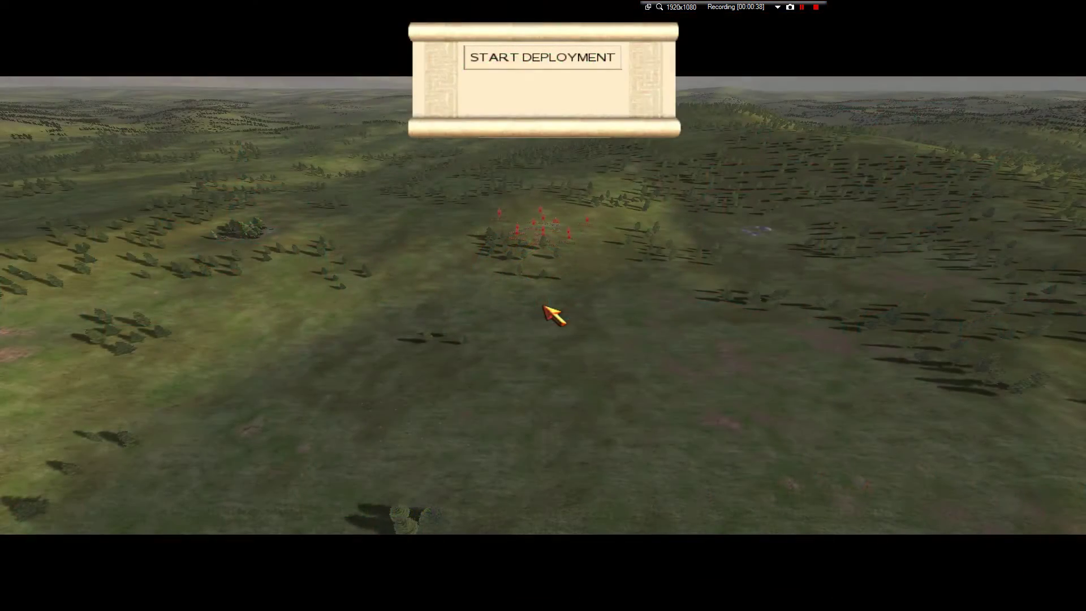
{"action": "left_click", "coordinate": [562, 57]}
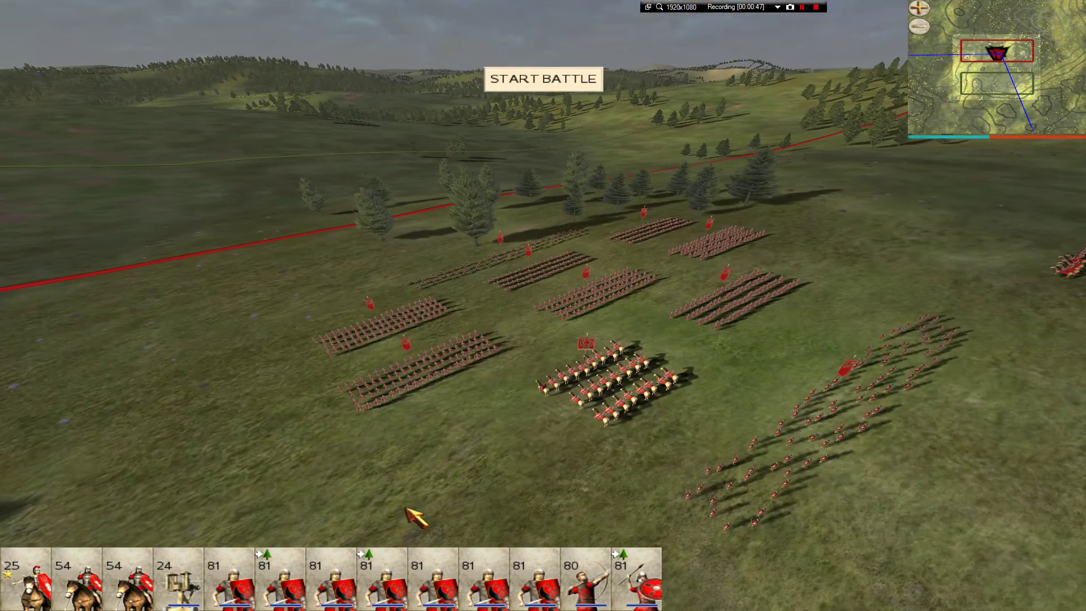
Step: Line up all seven Early Legionary Cohorts side by side in one row in front of the rest of the army
{"action": "double_click", "coordinate": [373, 565]}
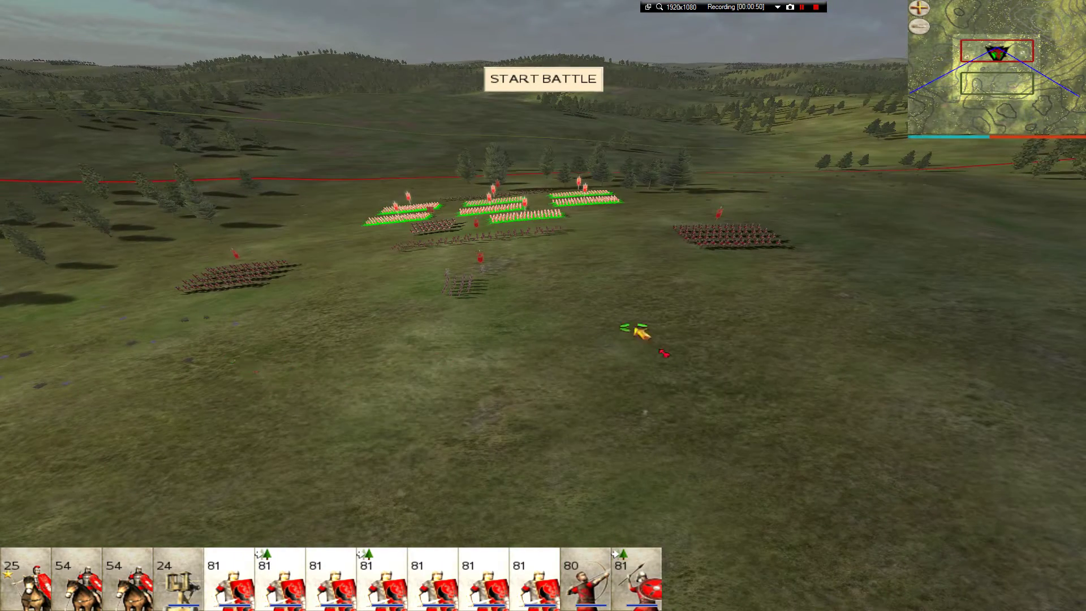
{"action": "left_click_drag", "start_coordinate": [634, 330], "coordinate": [828, 315]}
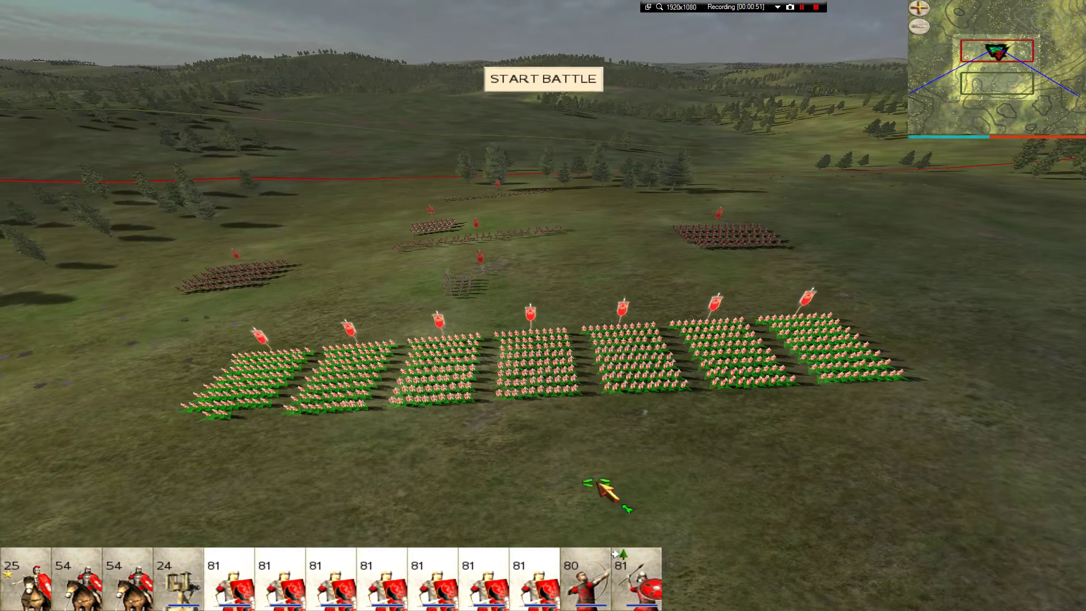
Step: Place the two cavalry units side by side behind the cohorts and the general's unit behind the cavalry
{"action": "double_click", "coordinate": [125, 563]}
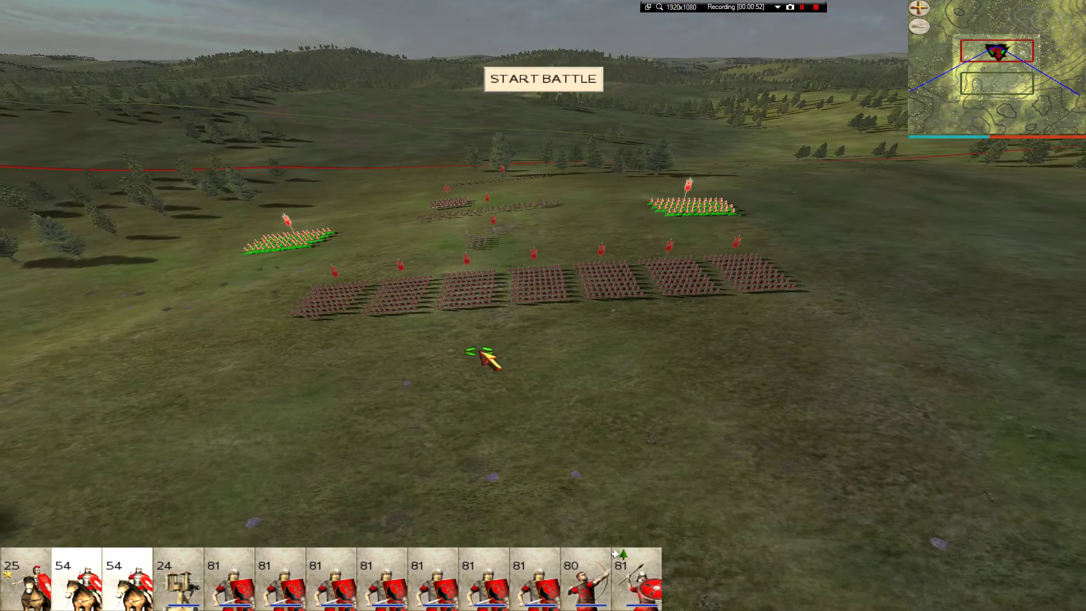
{"action": "left_click_drag", "start_coordinate": [697, 336], "coordinate": [698, 336]}
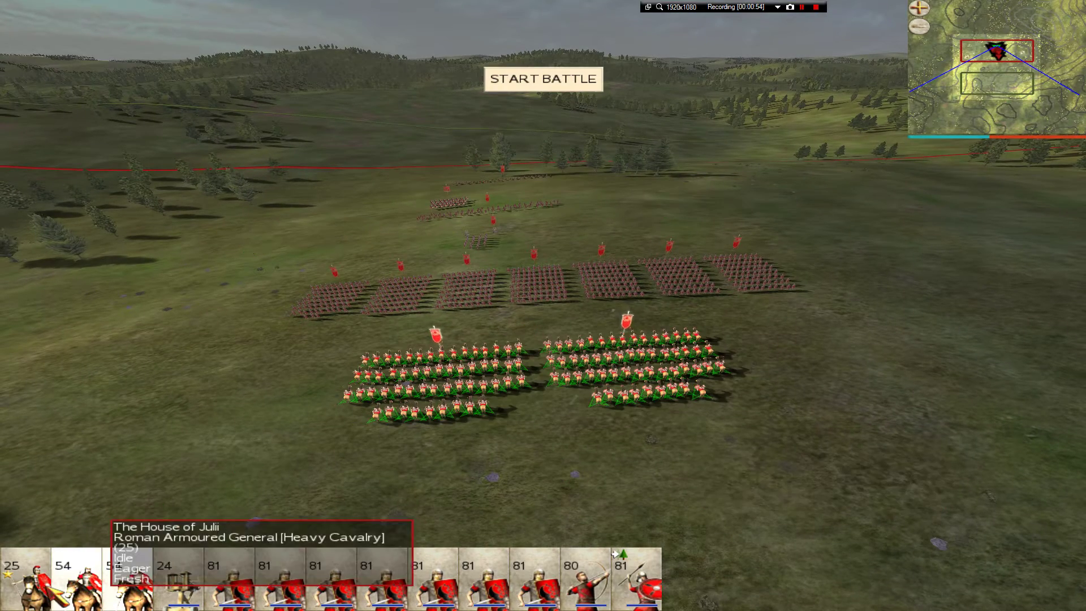
{"action": "left_click", "coordinate": [29, 578]}
{"action": "left_click_drag", "start_coordinate": [642, 365], "coordinate": [644, 365]}
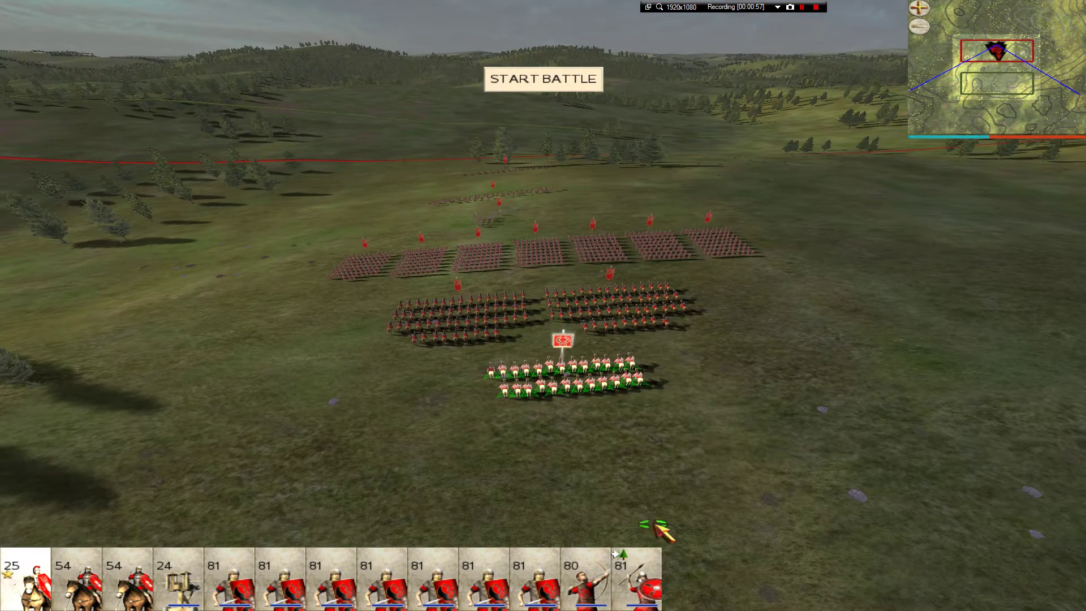
Step: Spread the Light Auxilia in a wide, thin line in front of the cohorts and return the general's unit behind the cavalry
{"action": "double_click", "coordinate": [637, 577]}
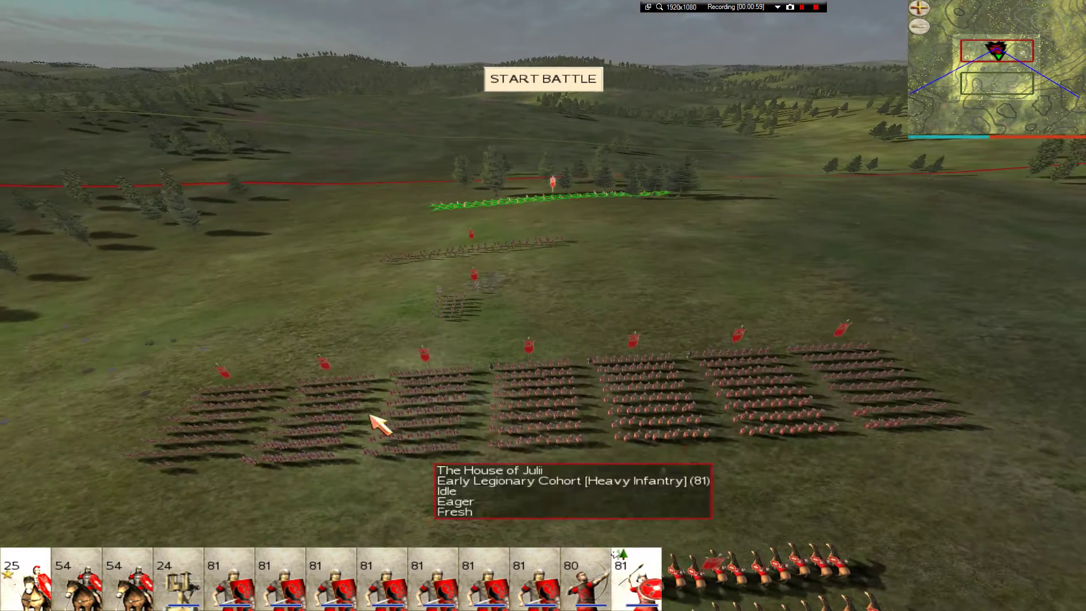
{"action": "left_click_drag", "start_coordinate": [263, 362], "coordinate": [870, 318]}
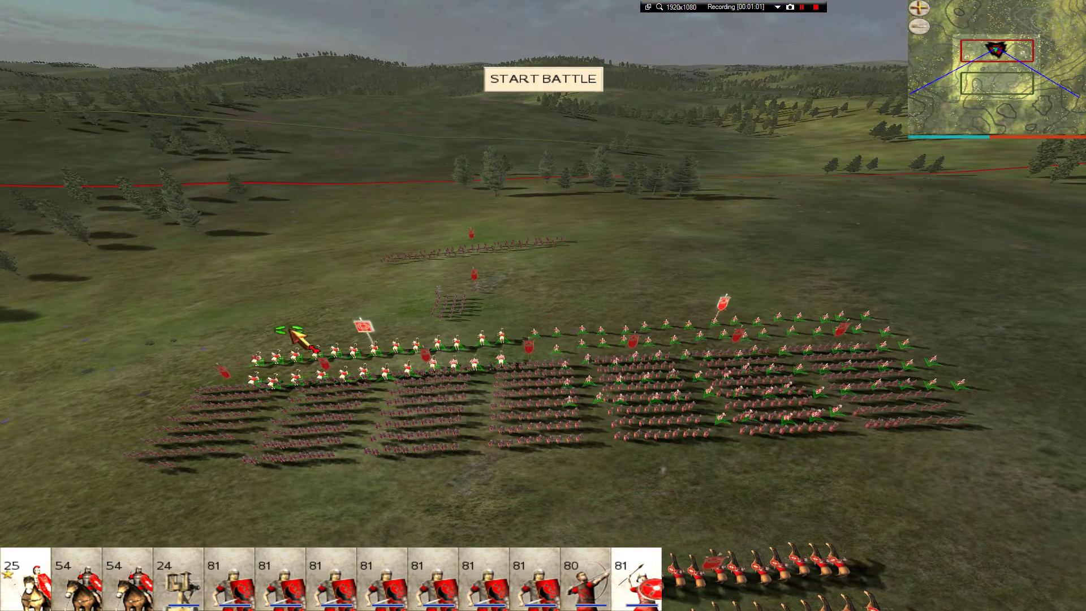
{"action": "left_click_drag", "start_coordinate": [190, 340], "coordinate": [876, 300]}
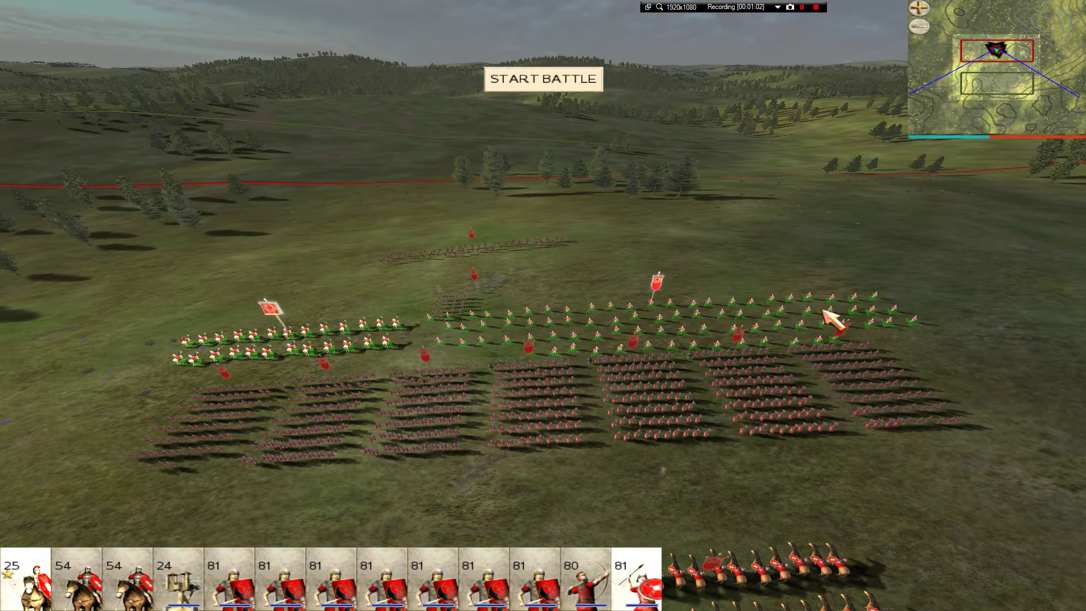
{"action": "left_click", "coordinate": [347, 352]}
{"action": "right_click", "coordinate": [568, 343]}
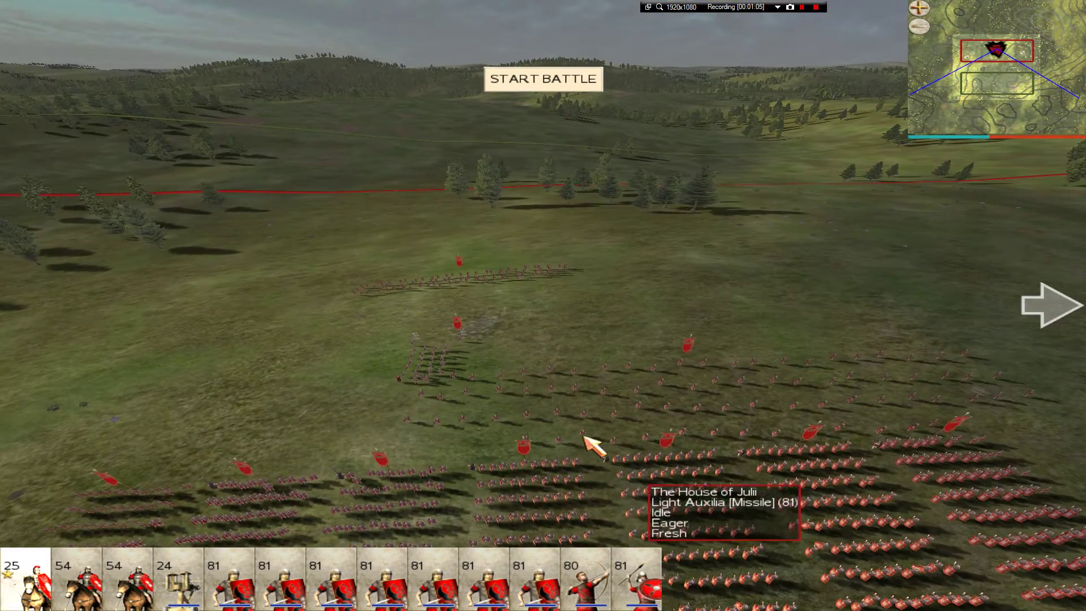
{"action": "left_click", "coordinate": [583, 434]}
{"action": "left_click_drag", "start_coordinate": [77, 423], "coordinate": [1008, 363]}
Step: Move the siege engines to the army's right flank and spread the archers in a wide line between the cohorts and the cavalry
{"action": "left_click", "coordinate": [437, 367]}
{"action": "right_click", "coordinate": [889, 351]}
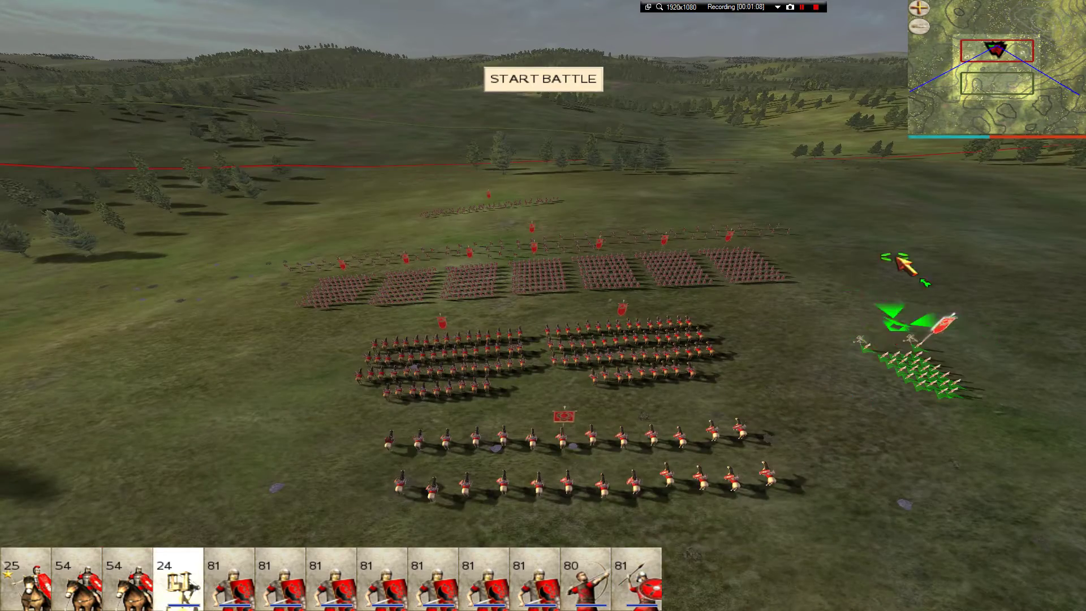
{"action": "left_click", "coordinate": [523, 247]}
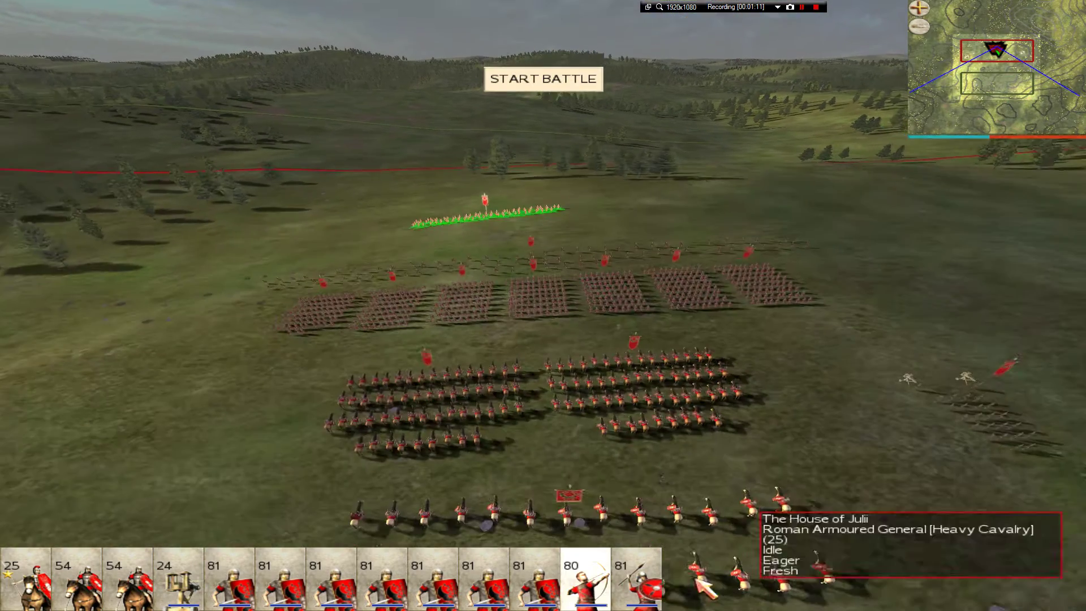
{"action": "key", "text": "l"}
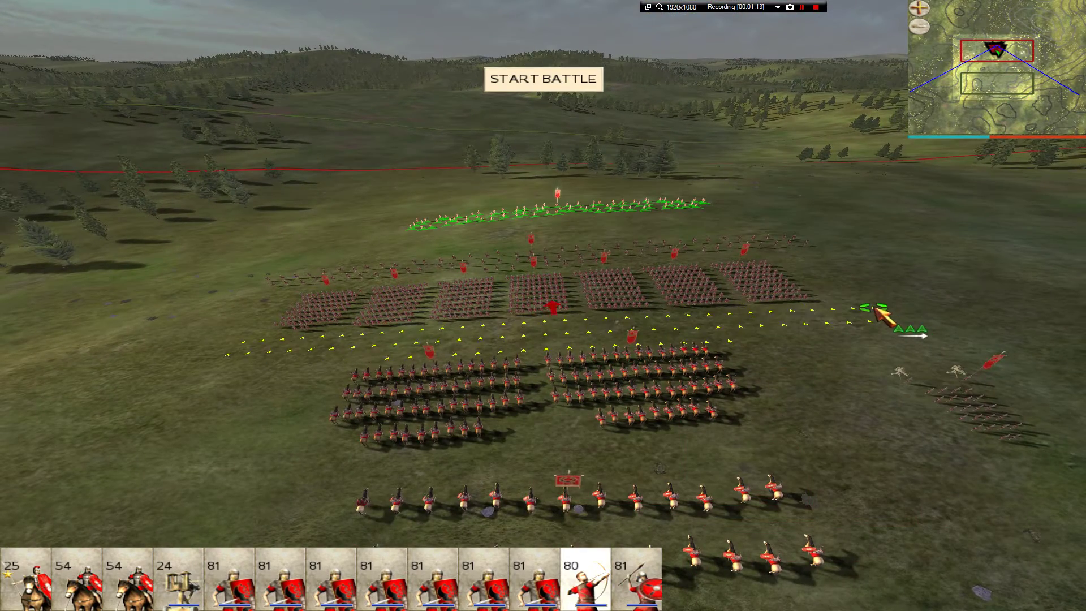
{"action": "scroll", "coordinate": [890, 315], "scroll_direction": "down", "scroll_amount": 4}
{"action": "left_click_drag", "start_coordinate": [324, 166], "coordinate": [834, 352]}
{"action": "scroll", "coordinate": [634, 68], "scroll_direction": "up", "scroll_amount": 4}
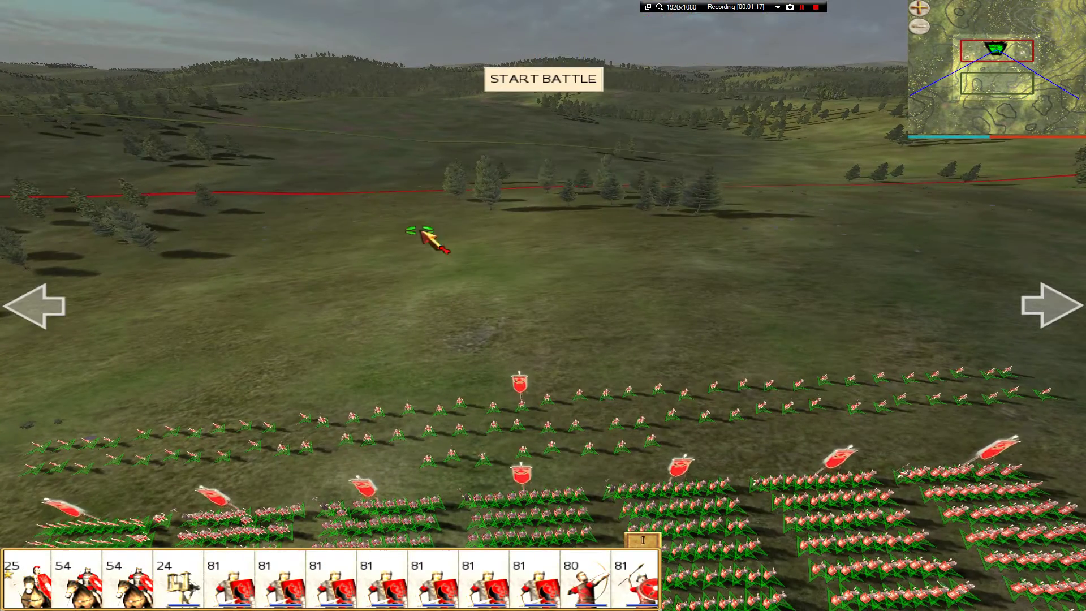
Step: Start the battle with the whole army combined into one group
{"action": "left_click", "coordinate": [524, 85]}
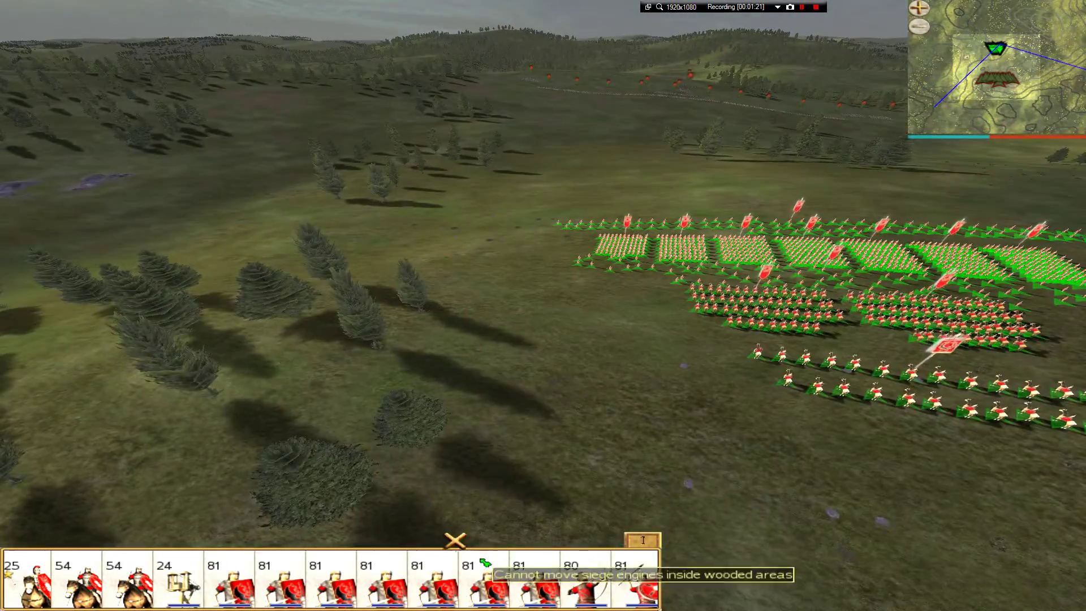
{"action": "key", "text": "d"}
{"action": "key", "text": "w"}
{"action": "key", "text": "s"}
{"action": "key", "text": "a"}
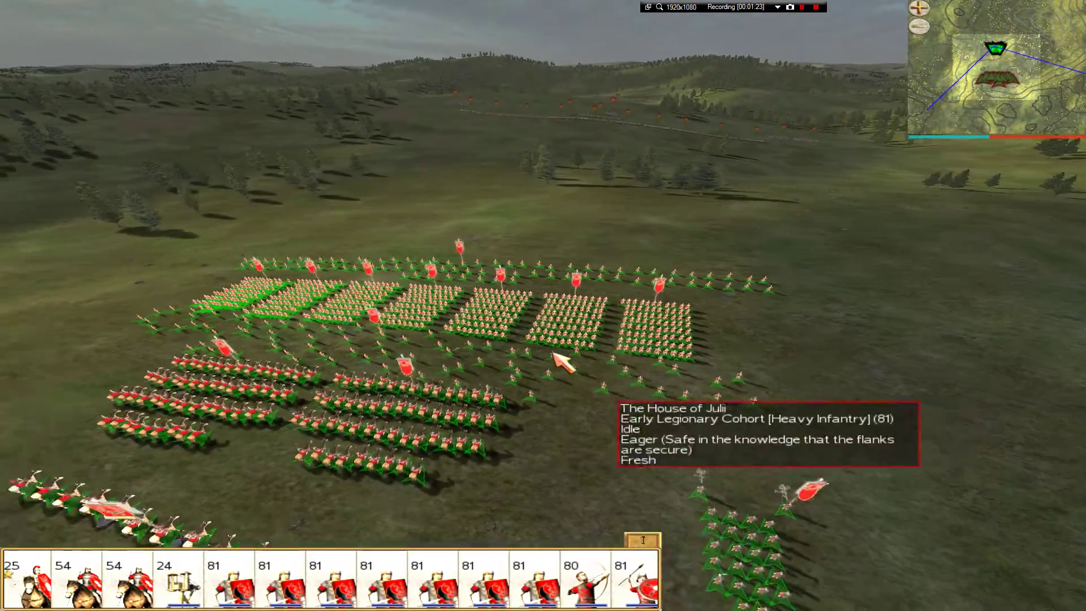
Step: Select the middle legionary cohort and survey the deployed formation from the rear lines to the front
{"action": "left_click", "coordinate": [537, 320]}
{"action": "key", "text": "w"}
{"action": "key", "text": "s"}
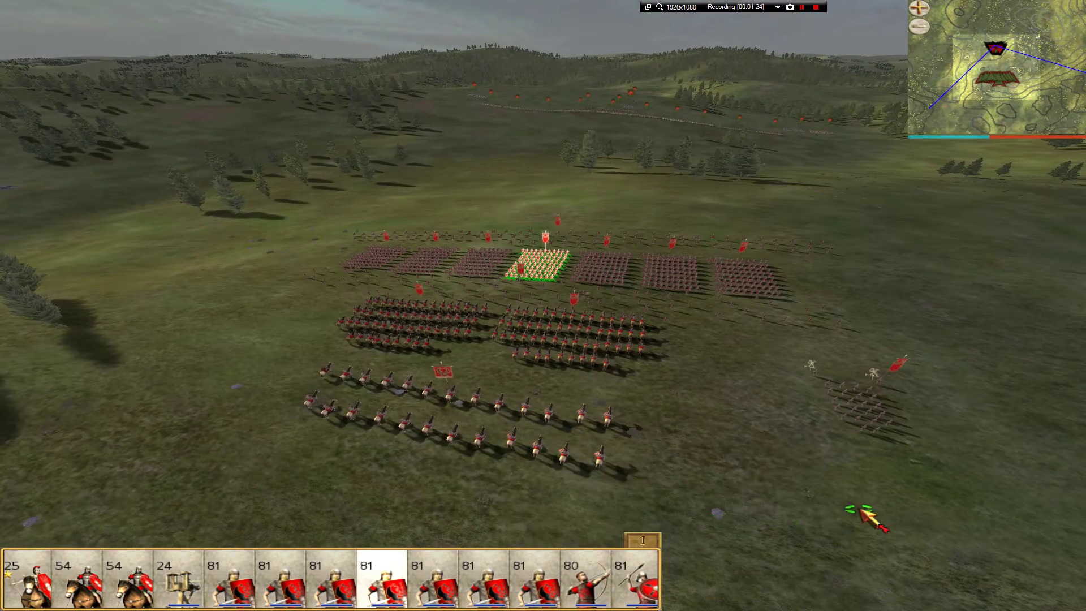
{"action": "key", "text": "w"}
{"action": "key", "text": "w"}
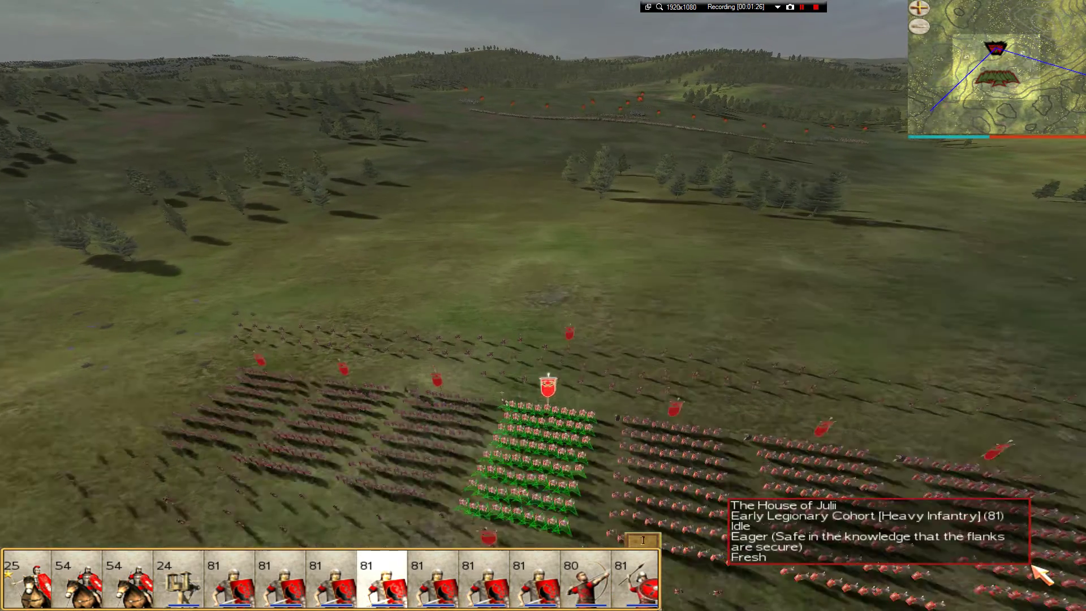
{"action": "key", "text": "s"}
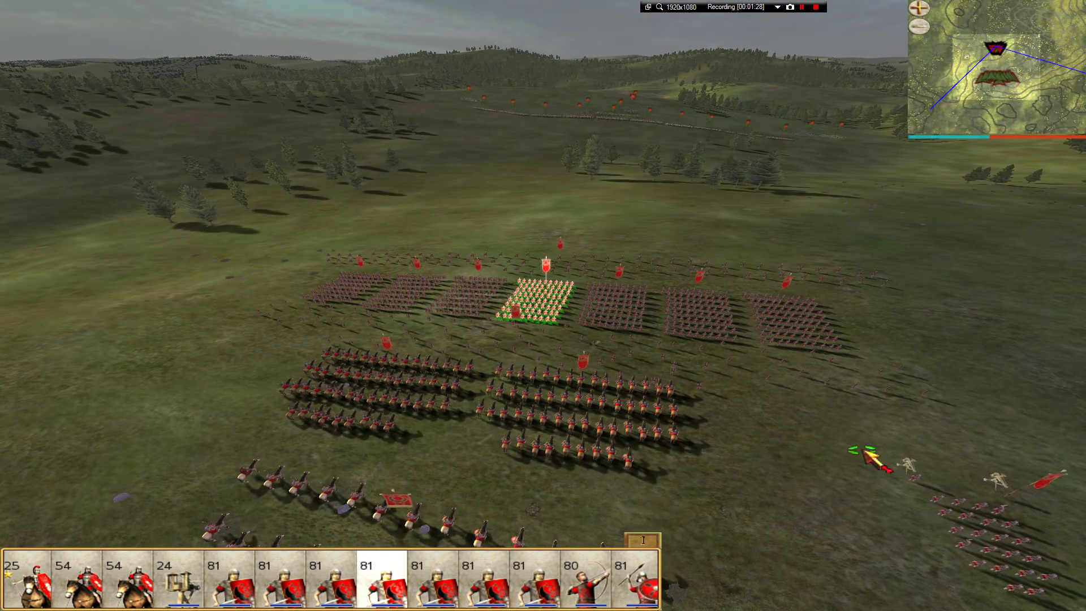
{"action": "key", "text": "w"}
{"action": "key", "text": "a"}
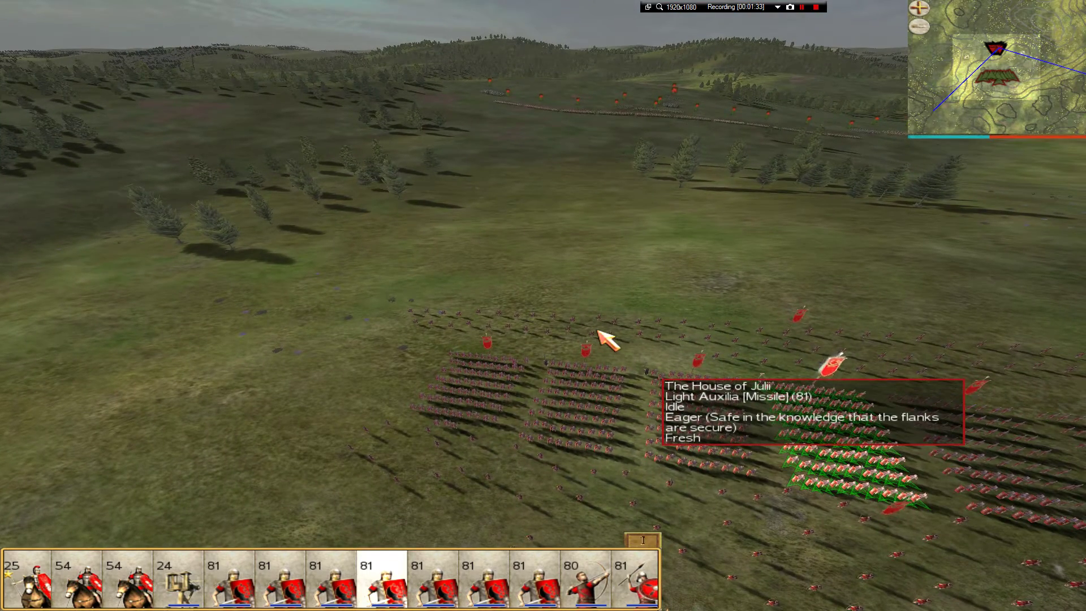
Step: Inspect the legionary cohorts one by one along the infantry line, finishing on the cohort at the left flank
{"action": "left_click", "coordinate": [537, 419]}
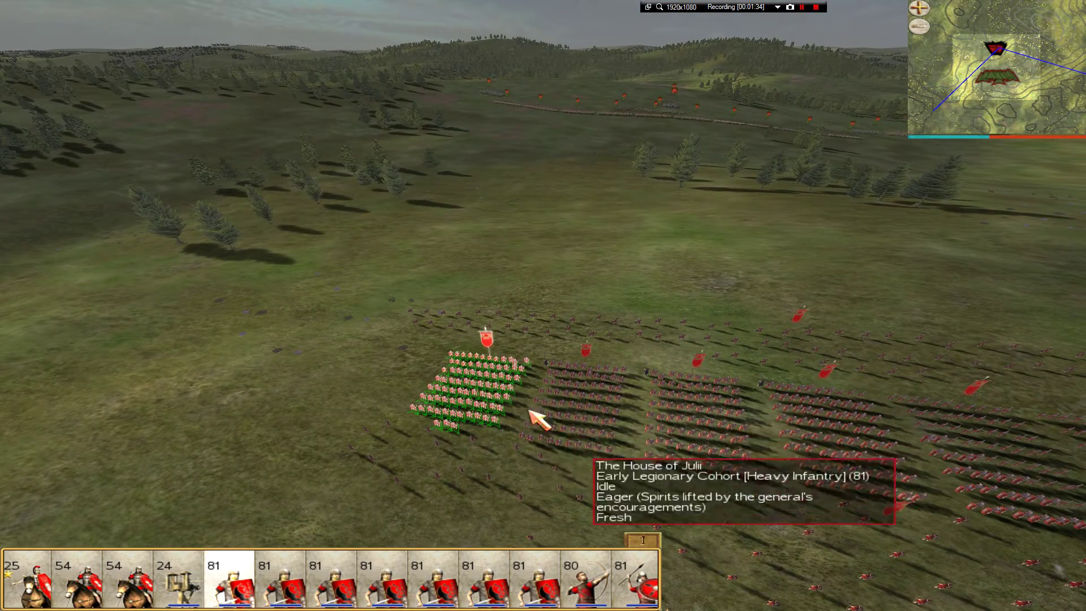
{"action": "left_click", "coordinate": [572, 411]}
{"action": "left_click", "coordinate": [699, 409]}
{"action": "left_click", "coordinate": [454, 400]}
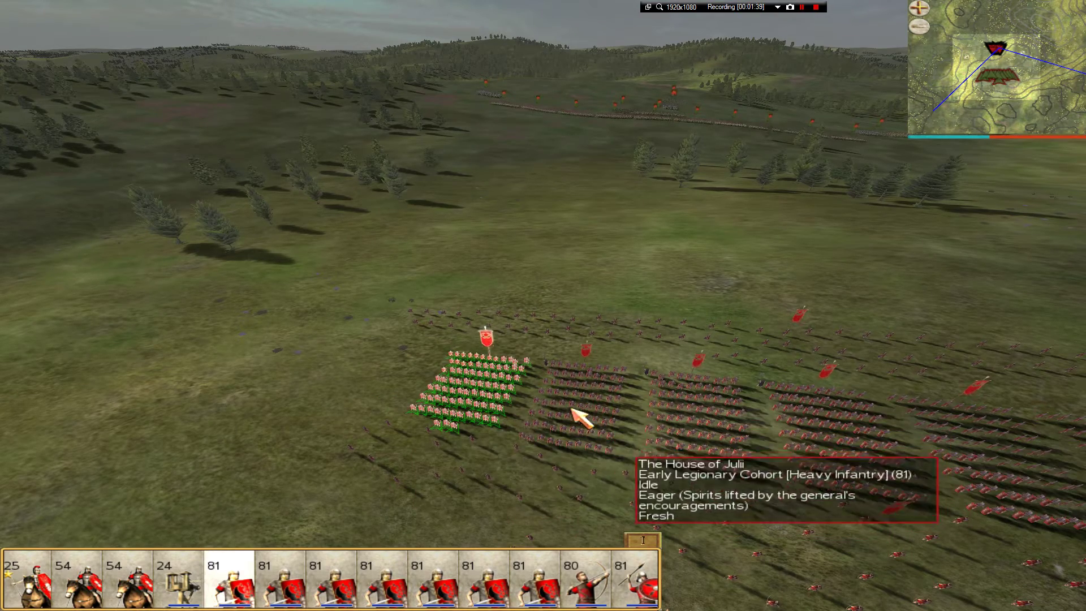
{"action": "key", "text": "q"}
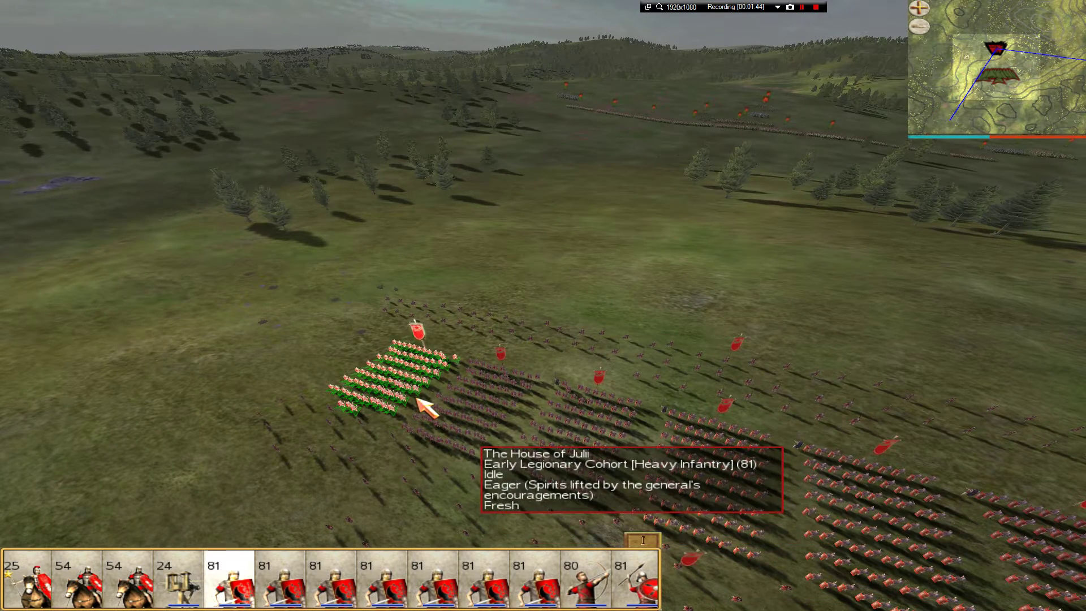
{"action": "left_click", "coordinate": [444, 410]}
{"action": "left_click", "coordinate": [560, 429]}
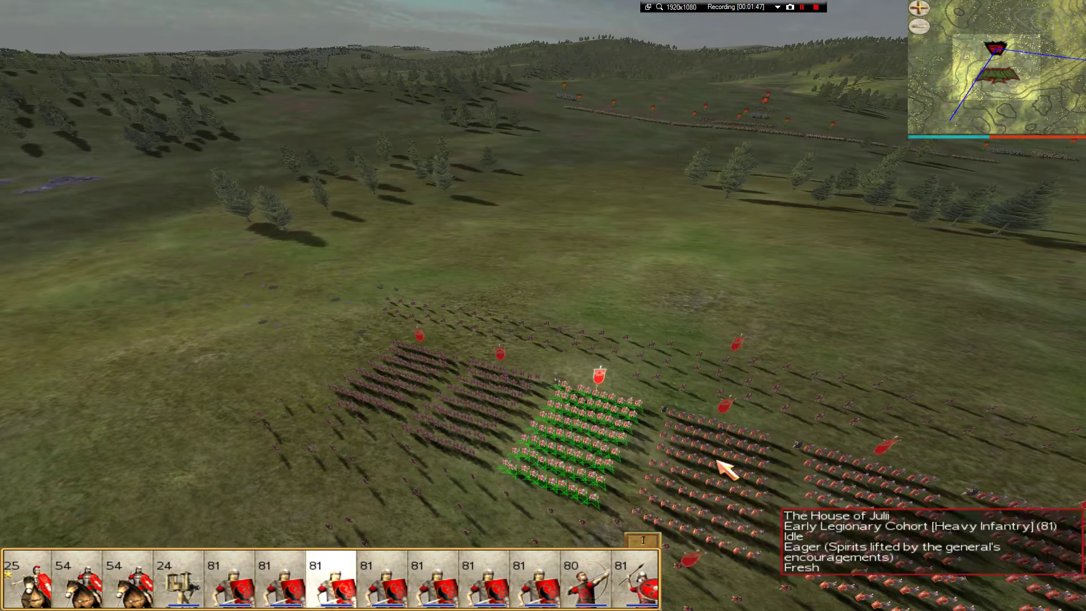
{"action": "left_click", "coordinate": [717, 461]}
{"action": "left_click", "coordinate": [863, 502]}
{"action": "left_click", "coordinate": [730, 468]}
{"action": "left_click", "coordinate": [485, 412]}
{"action": "left_click", "coordinate": [432, 383]}
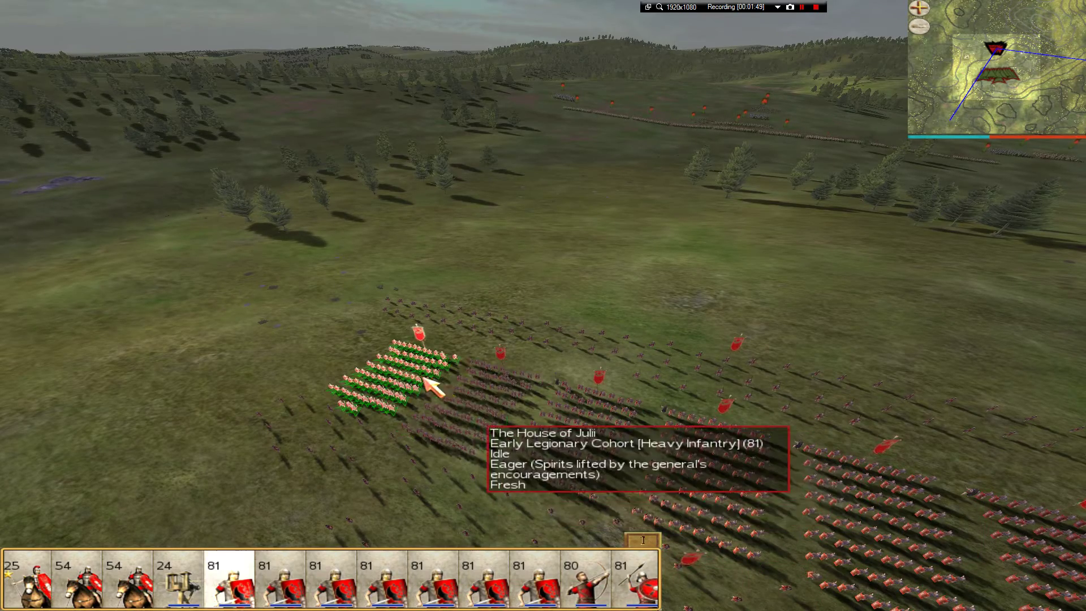
Step: Check the unit formation commands for the left-flank cohort, including the loose formation, and survey the ground ahead
{"action": "mouse_move", "coordinate": [500, 33]}
{"action": "mouse_move", "coordinate": [503, 2]}
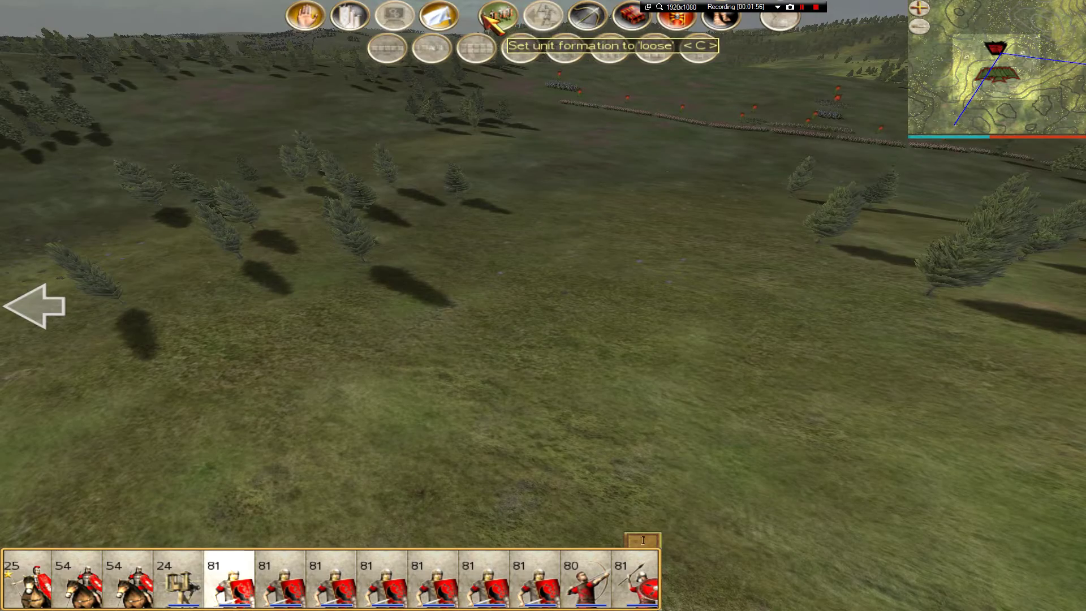
{"action": "scroll", "coordinate": [509, 464], "scroll_direction": "down", "scroll_amount": 3}
{"action": "scroll", "coordinate": [507, 461], "scroll_direction": "up", "scroll_amount": 3}
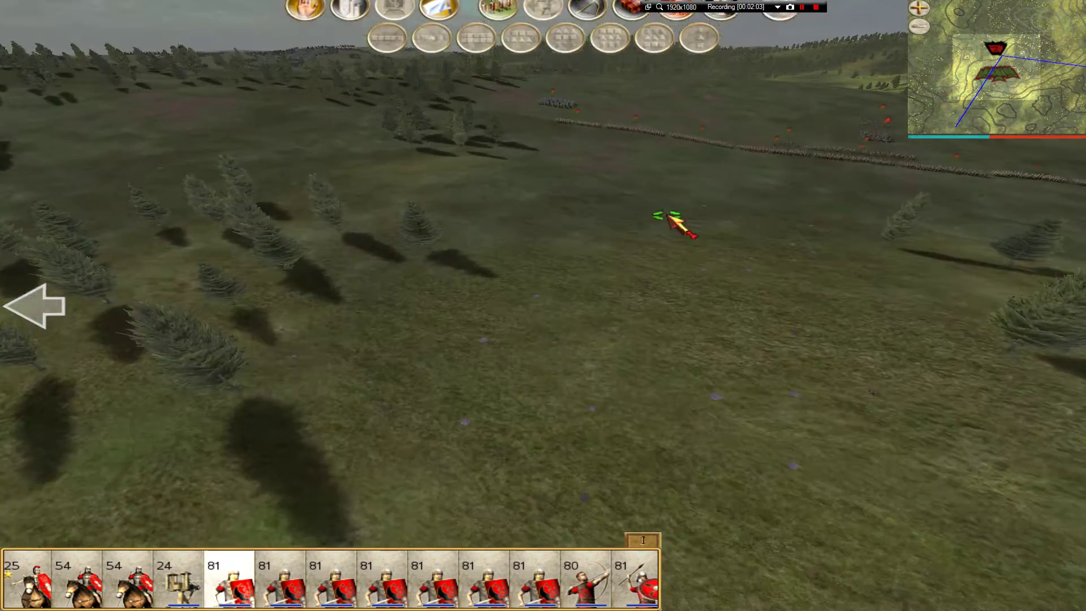
{"action": "scroll", "coordinate": [809, 597], "scroll_direction": "down", "scroll_amount": 5}
Step: Select the whole army and examine the Gallic battle line together with the warlord and the units behind it
{"action": "key", "text": "ctrl+a"}
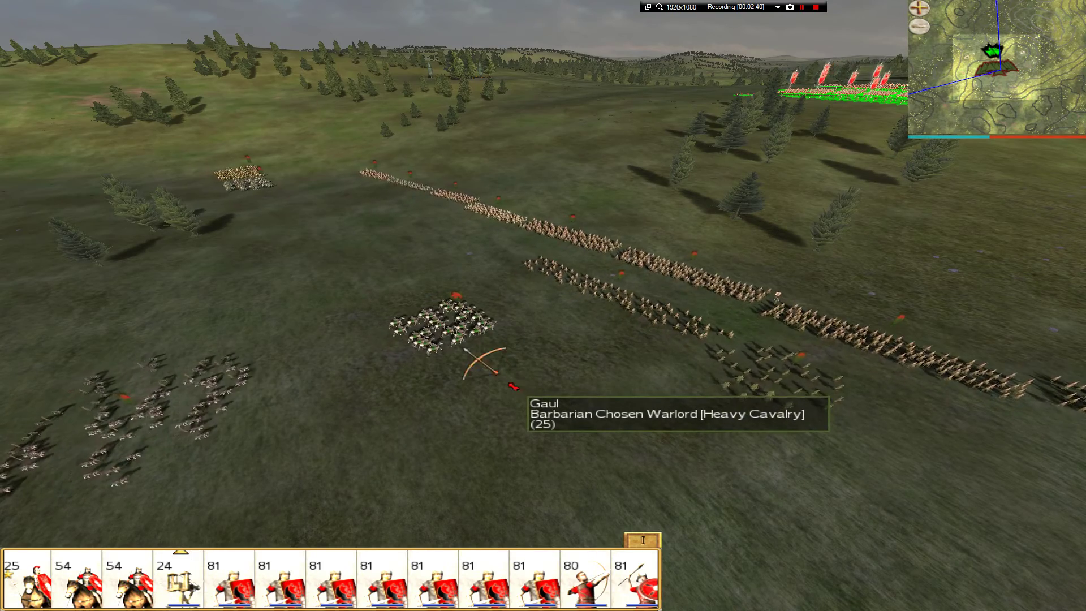
{"action": "mouse_move", "coordinate": [1080, 320]}
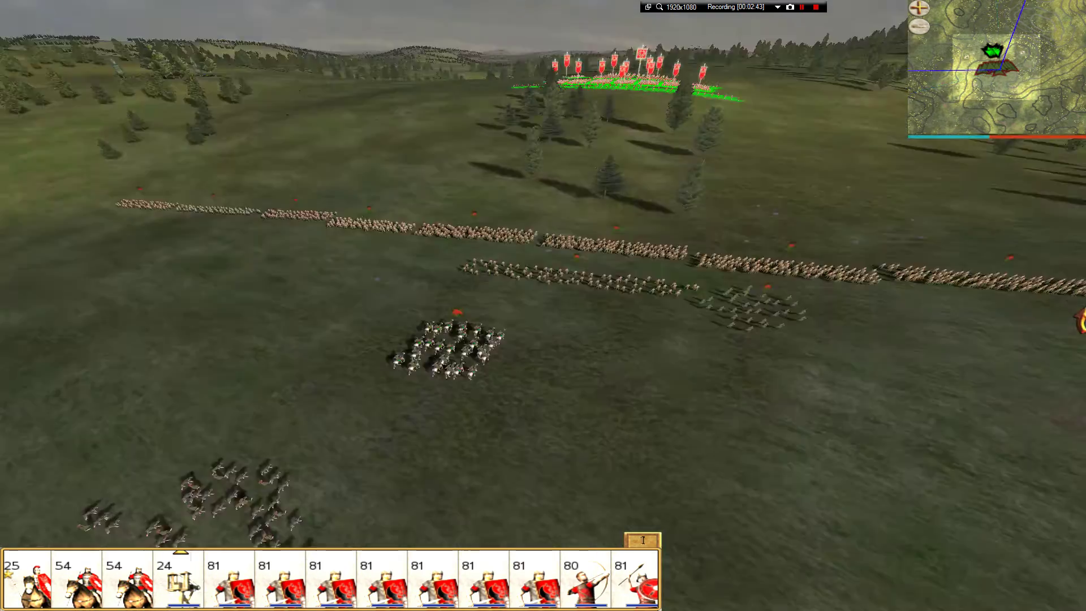
{"action": "key", "text": "a"}
{"action": "key", "text": "s"}
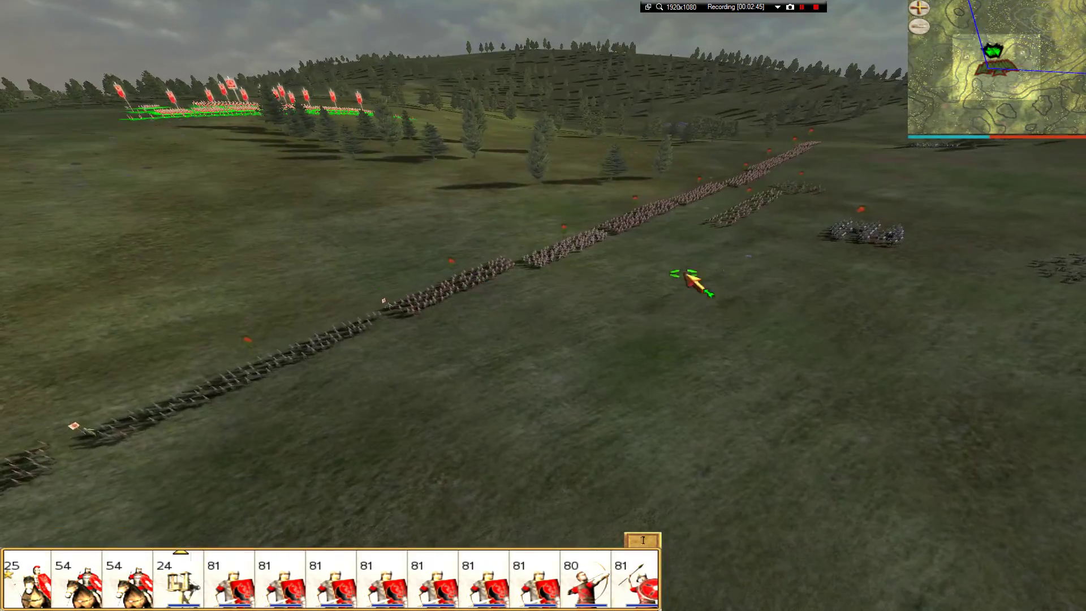
Step: Exit the quick battle after a last look over the field and close the battle results
{"action": "key", "text": "w"}
{"action": "mouse_move", "coordinate": [3, 288]}
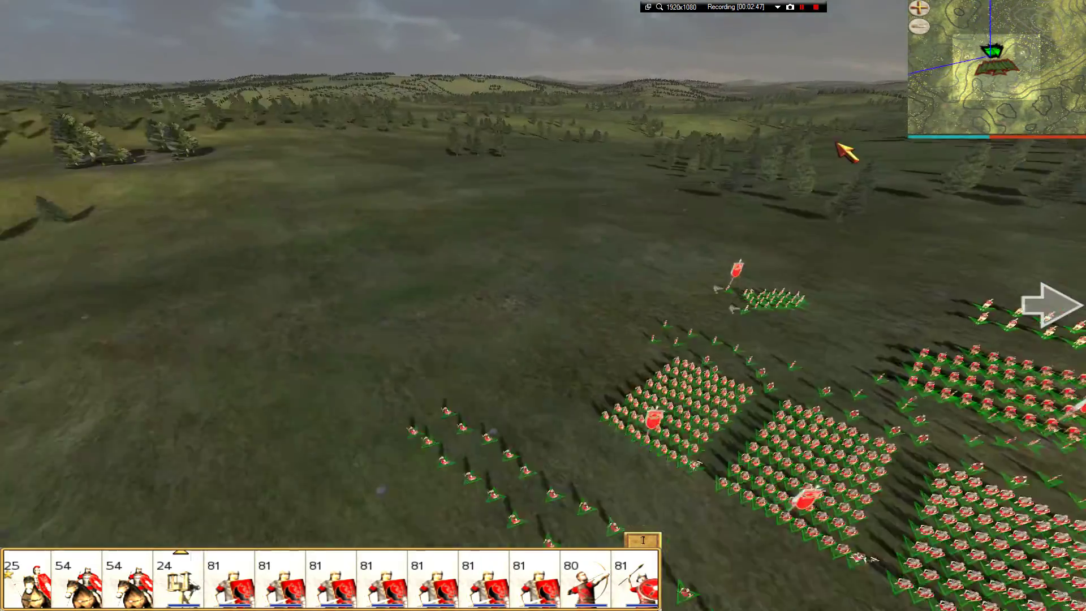
{"action": "key", "text": "s"}
{"action": "key", "text": "w"}
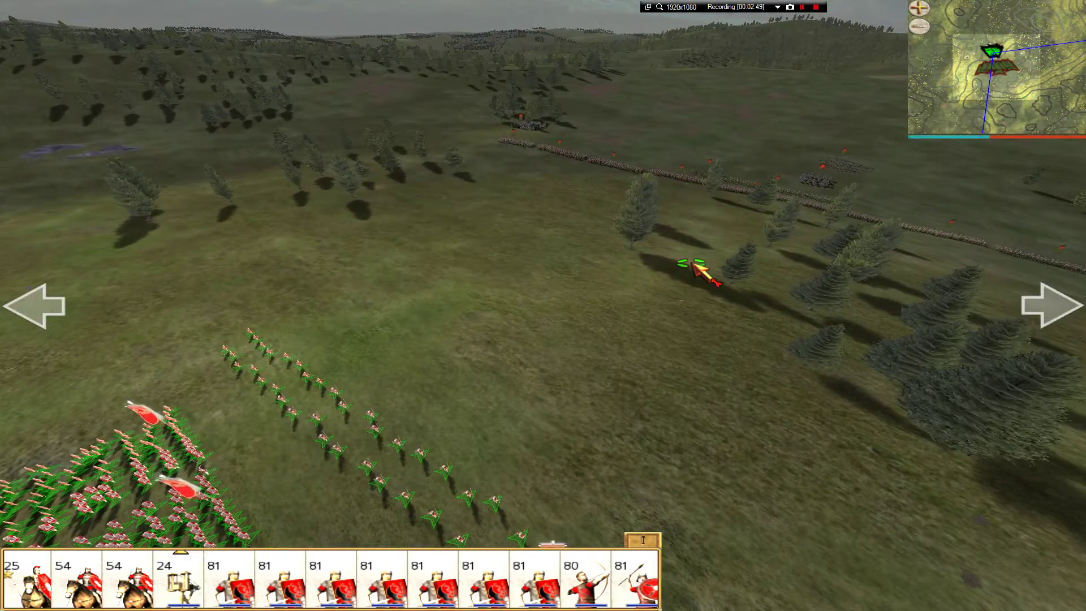
{"action": "key", "text": "Escape"}
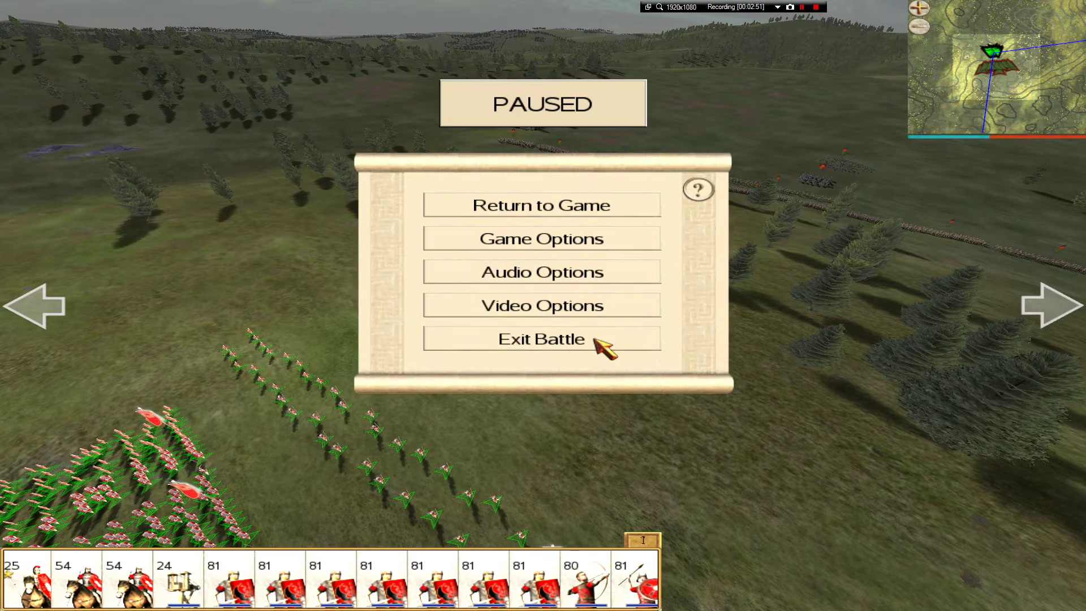
{"action": "left_click", "coordinate": [594, 340]}
{"action": "left_click", "coordinate": [530, 318]}
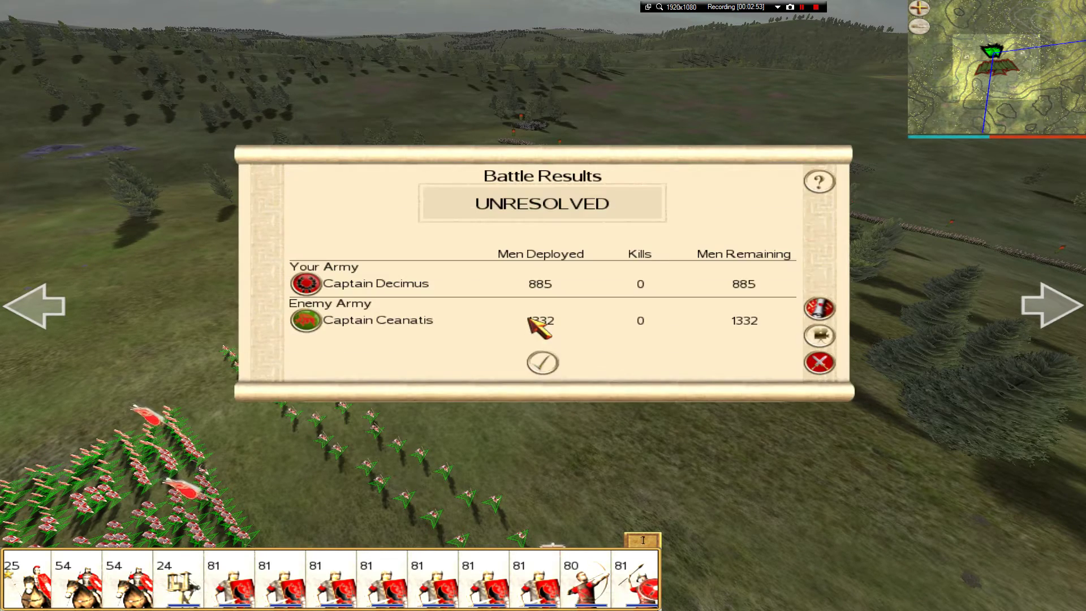
{"action": "left_click", "coordinate": [542, 362]}
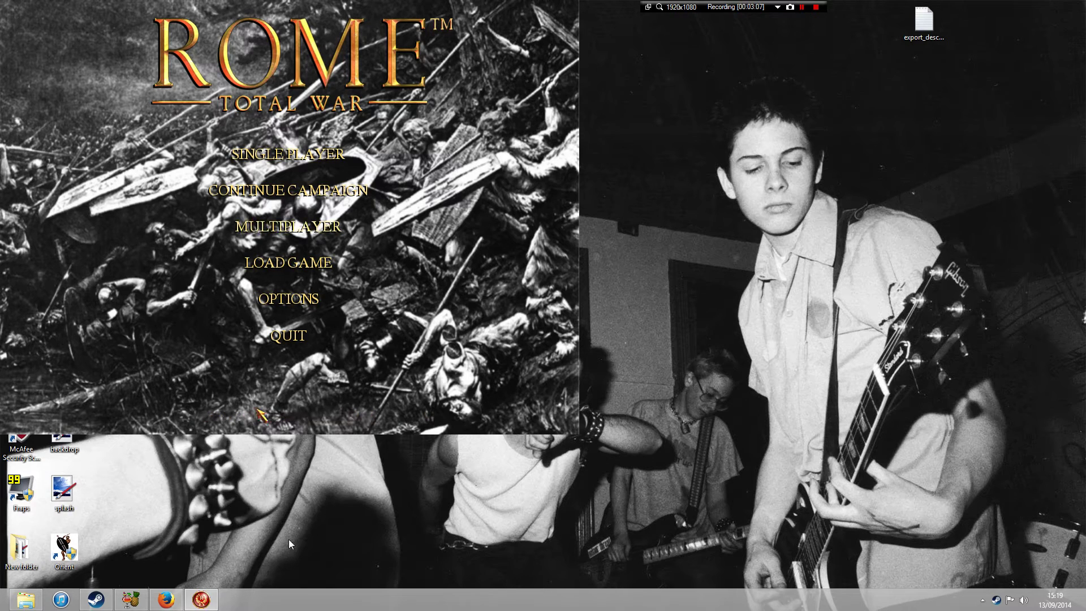
Step: Switch to Firefox, view the channel's ROME TOTAL WAR | TUTORIALS & GUIDES playlist, and minimise the browser
{"action": "left_click", "coordinate": [166, 600]}
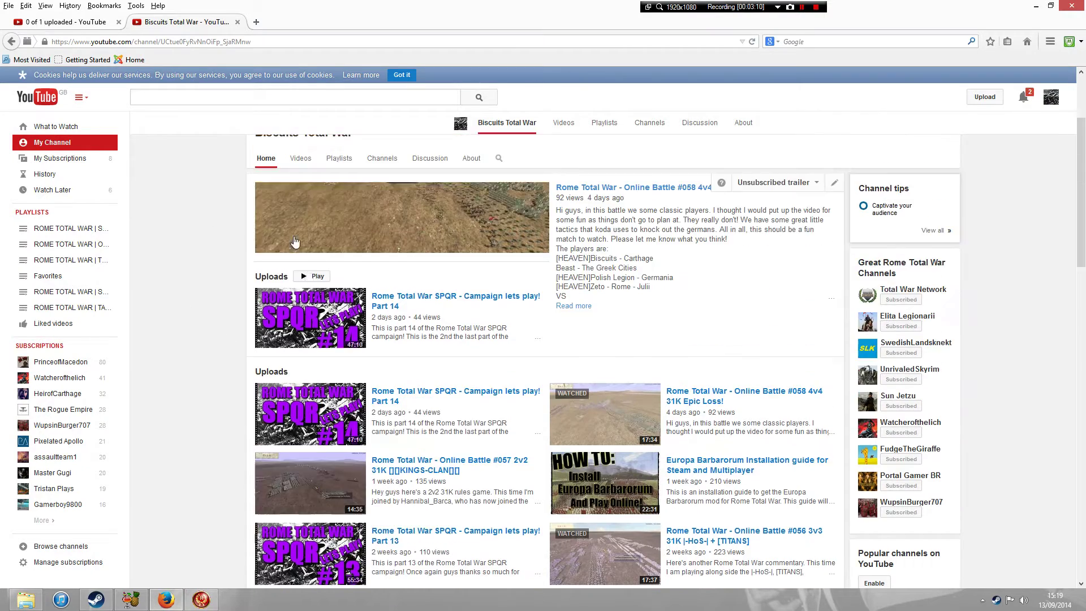
{"action": "scroll", "coordinate": [397, 191], "scroll_direction": "down", "scroll_amount": 3}
{"action": "scroll", "coordinate": [340, 309], "scroll_direction": "down", "scroll_amount": 6}
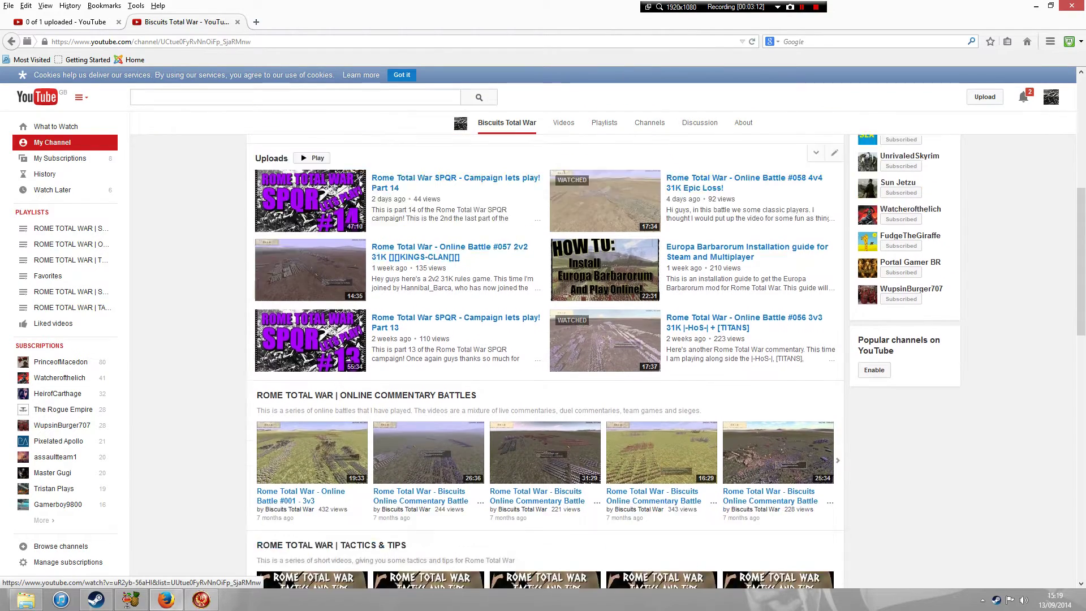
{"action": "scroll", "coordinate": [330, 310], "scroll_direction": "down", "scroll_amount": 4}
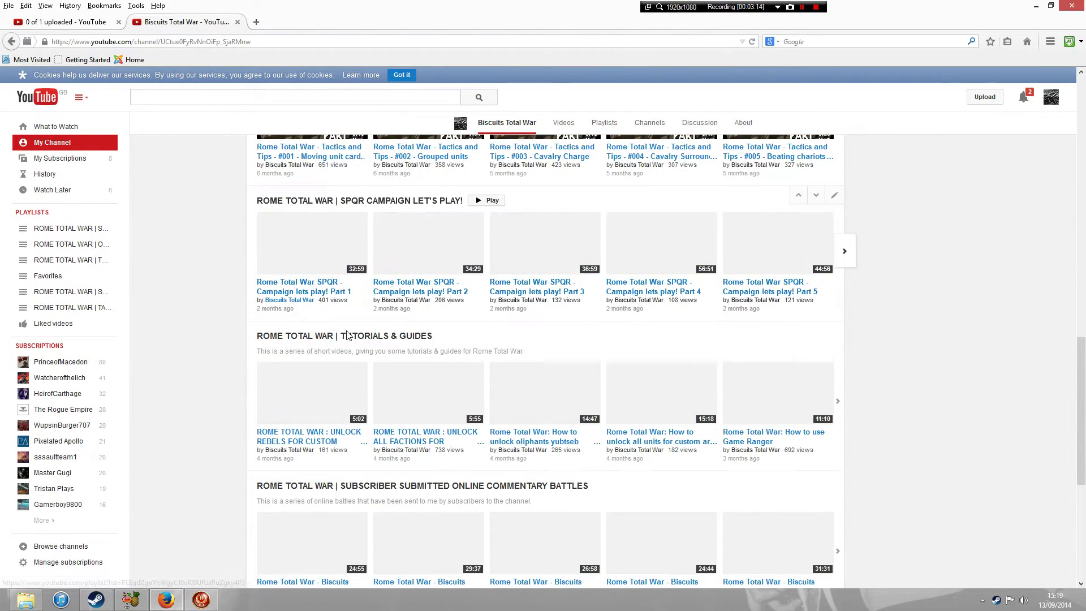
{"action": "left_click", "coordinate": [362, 336]}
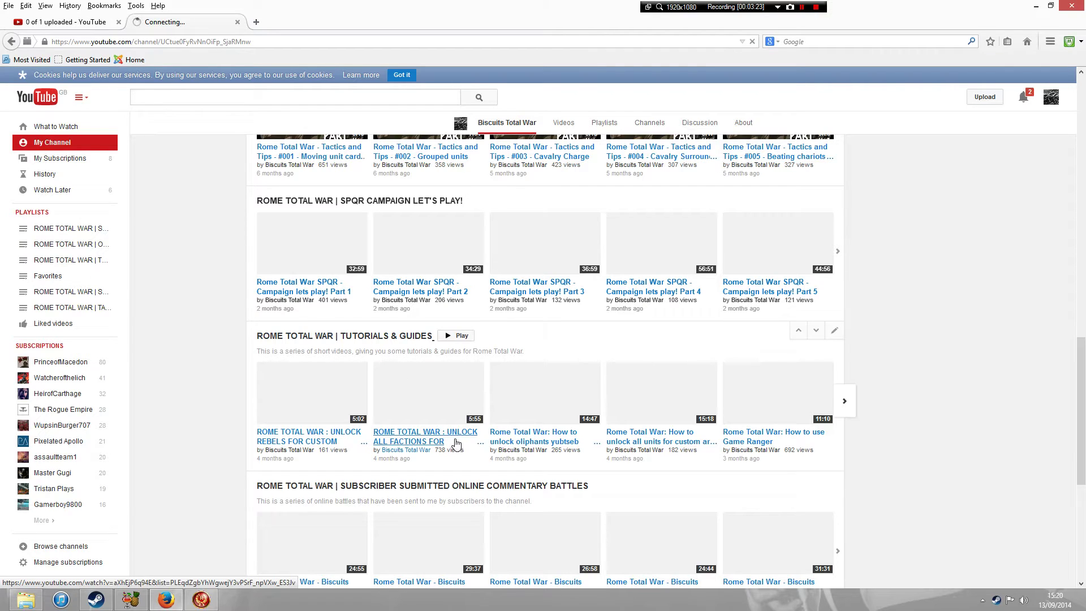
{"action": "left_click", "coordinate": [845, 401]}
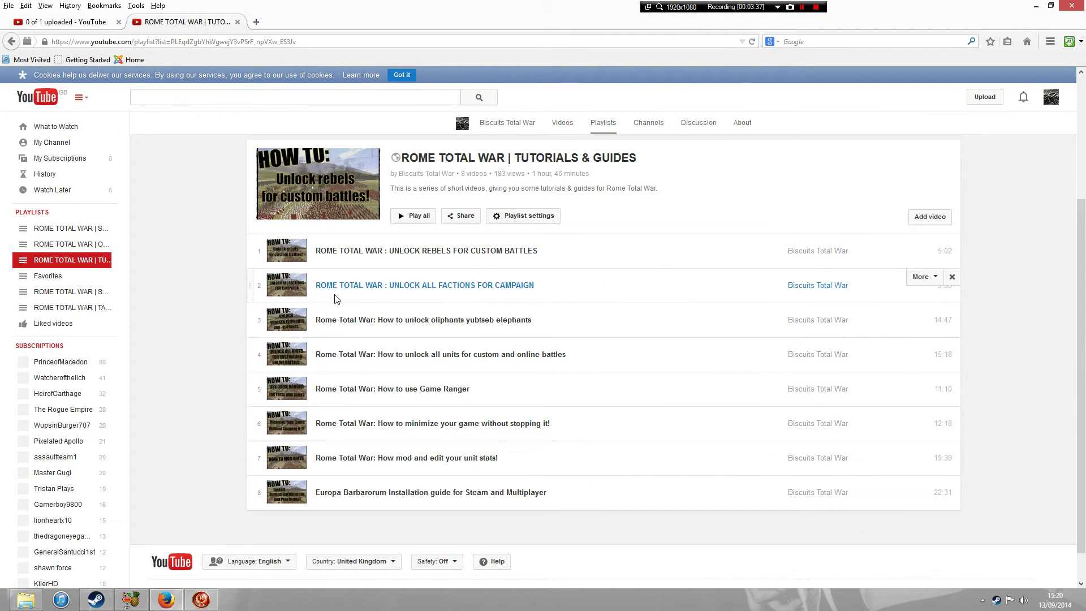
{"action": "left_click", "coordinate": [328, 218]}
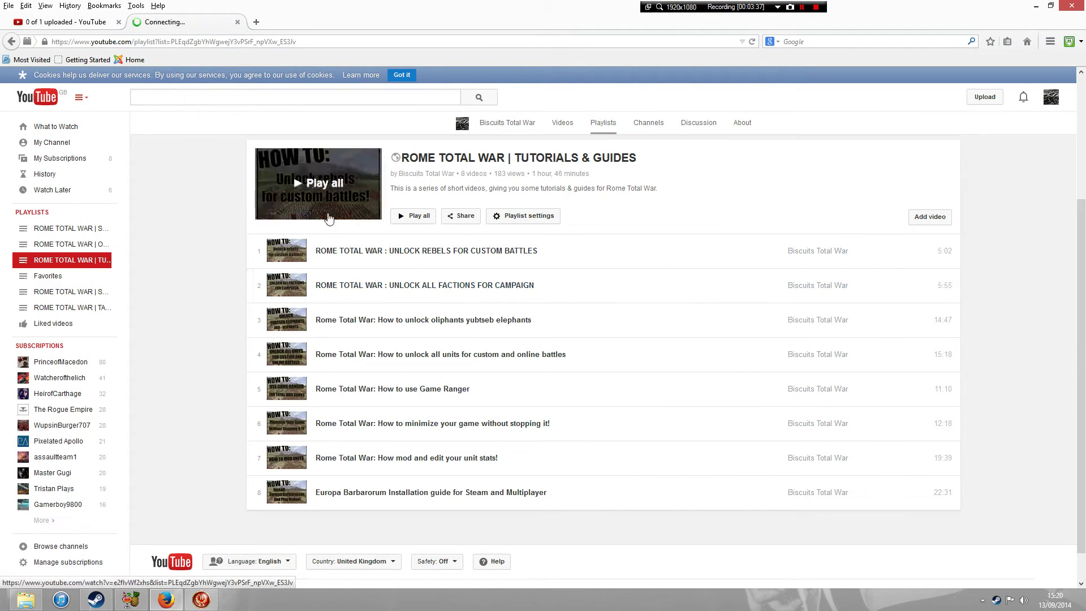
{"action": "left_click", "coordinate": [1037, 7]}
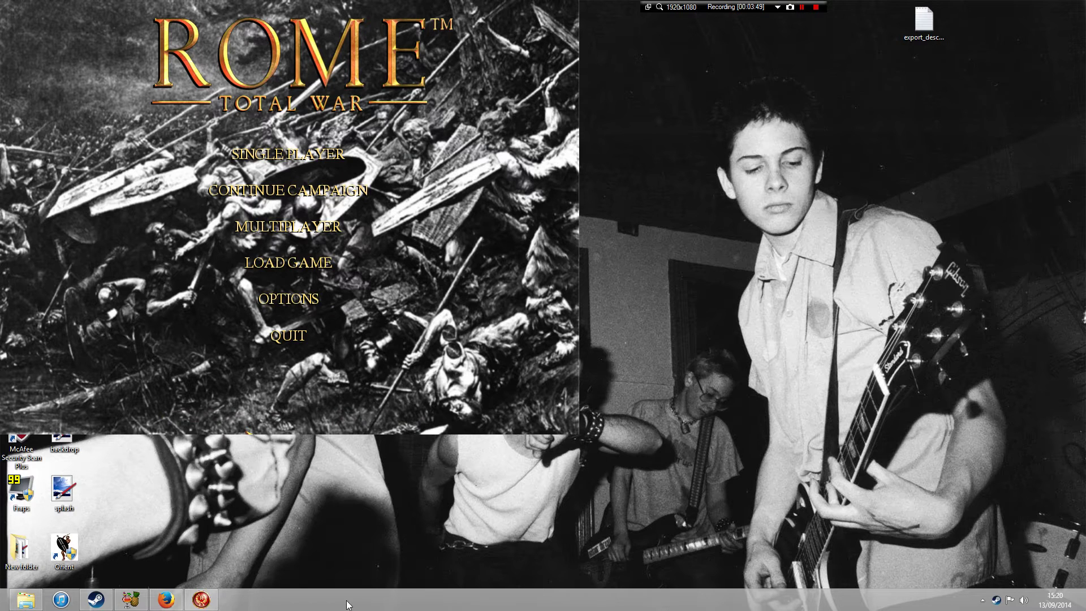
{"action": "left_click", "coordinate": [170, 603]}
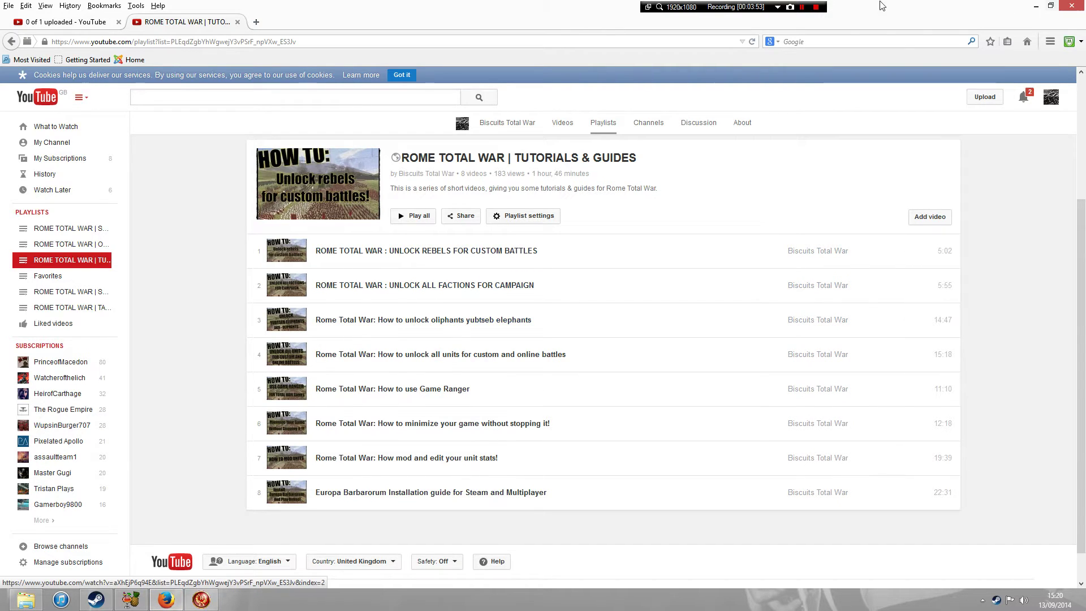
{"action": "left_click", "coordinate": [1036, 7]}
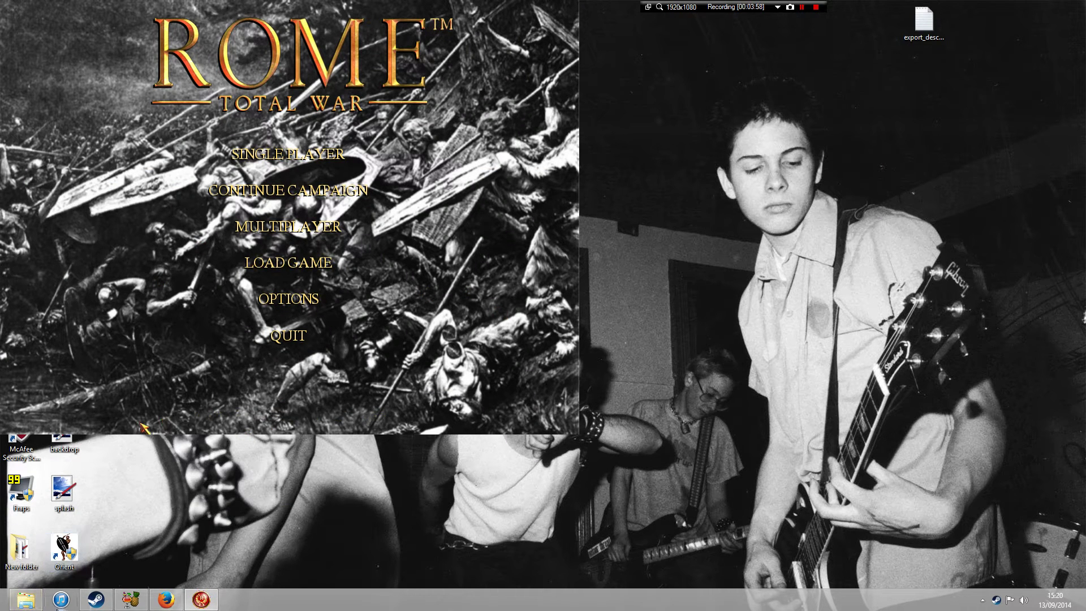
Step: Switch to File Explorer and go back from the Rome Total War Gold folder to the Programs folder on drive E
{"action": "left_click", "coordinate": [28, 607]}
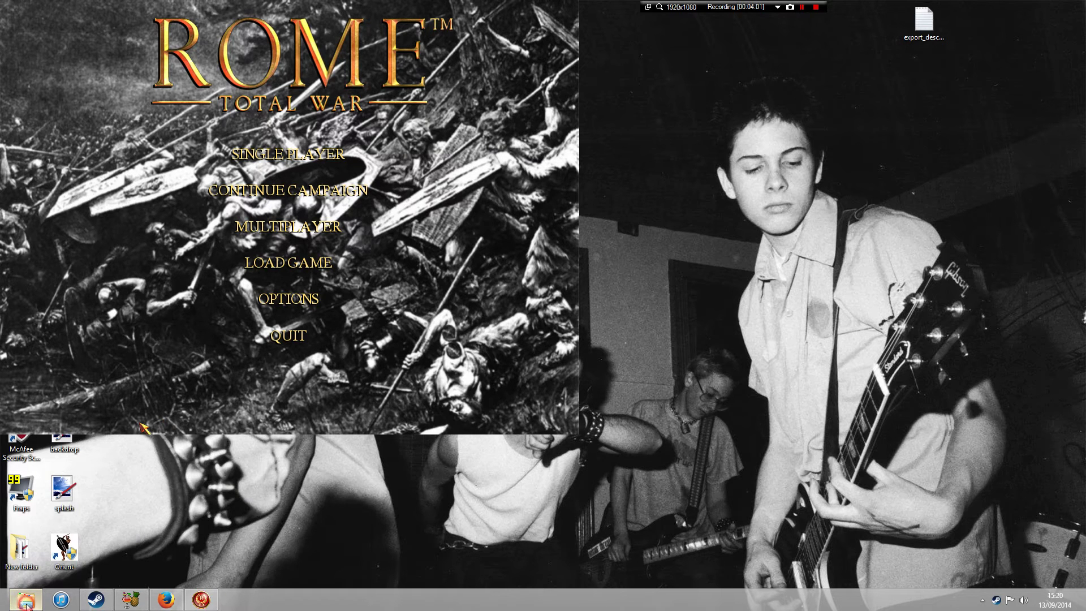
{"action": "left_click", "coordinate": [417, 169]}
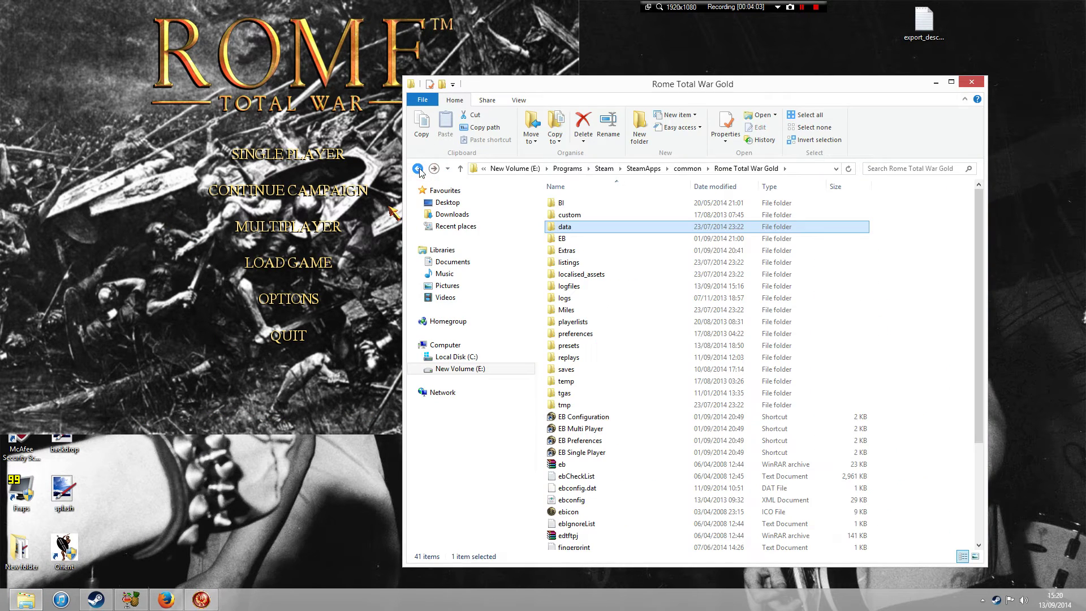
{"action": "left_click", "coordinate": [418, 170]}
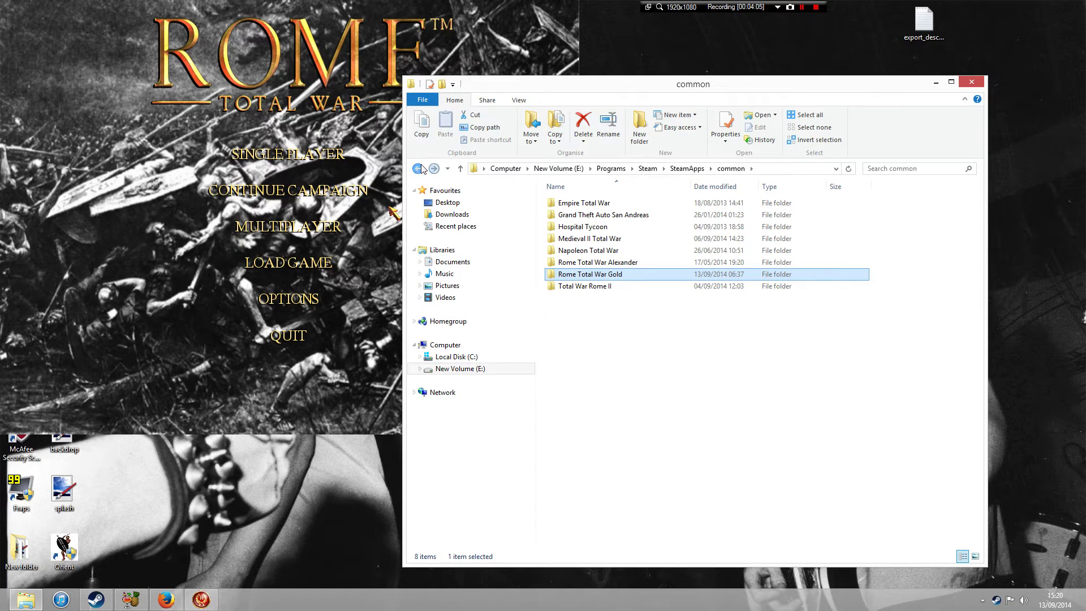
{"action": "left_click", "coordinate": [419, 169]}
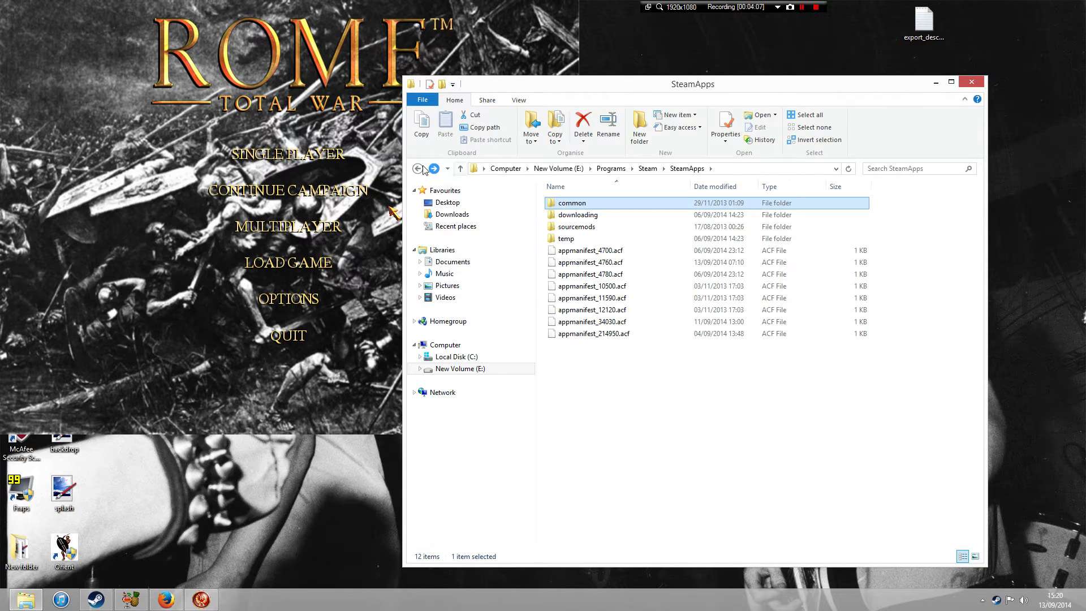
{"action": "left_click", "coordinate": [418, 169]}
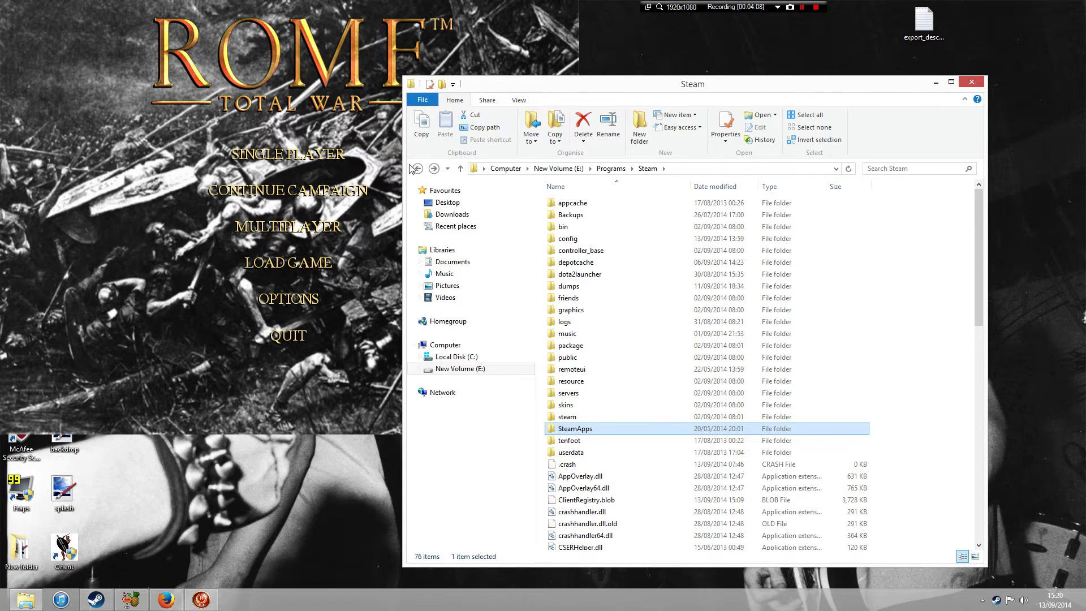
{"action": "left_click", "coordinate": [416, 169]}
Step: Open the Rome Total War Gold folder through Steam, SteamApps and common
{"action": "double_click", "coordinate": [569, 342]}
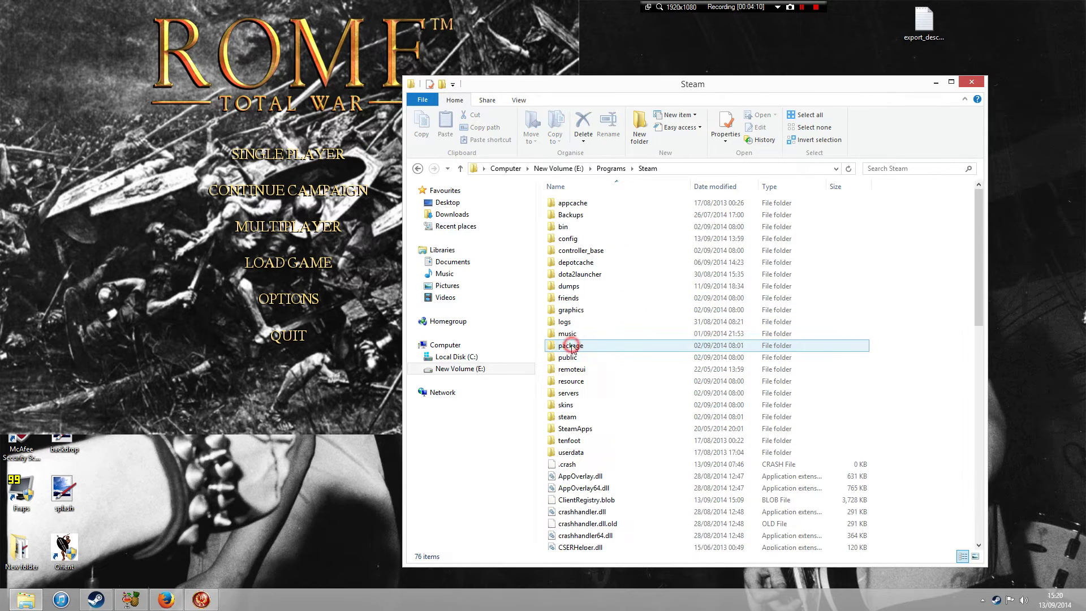
{"action": "double_click", "coordinate": [574, 428]}
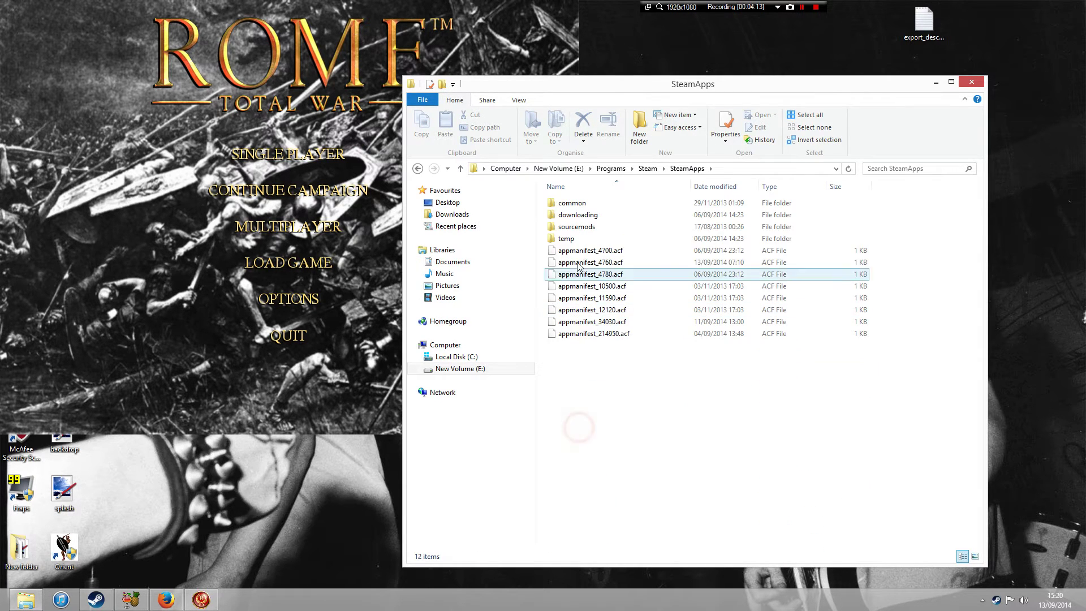
{"action": "double_click", "coordinate": [569, 205]}
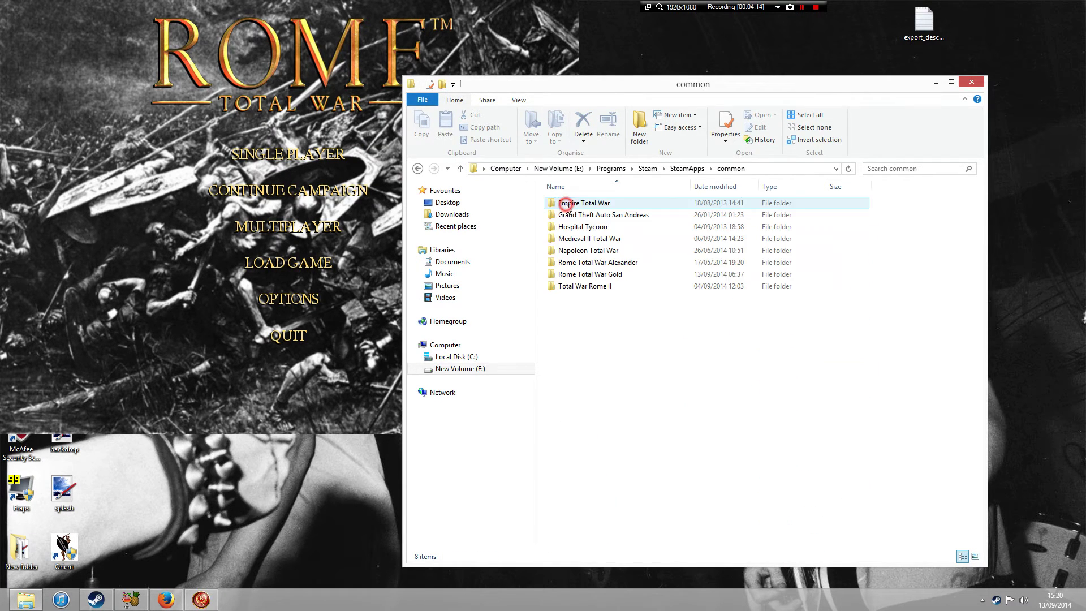
{"action": "double_click", "coordinate": [610, 276]}
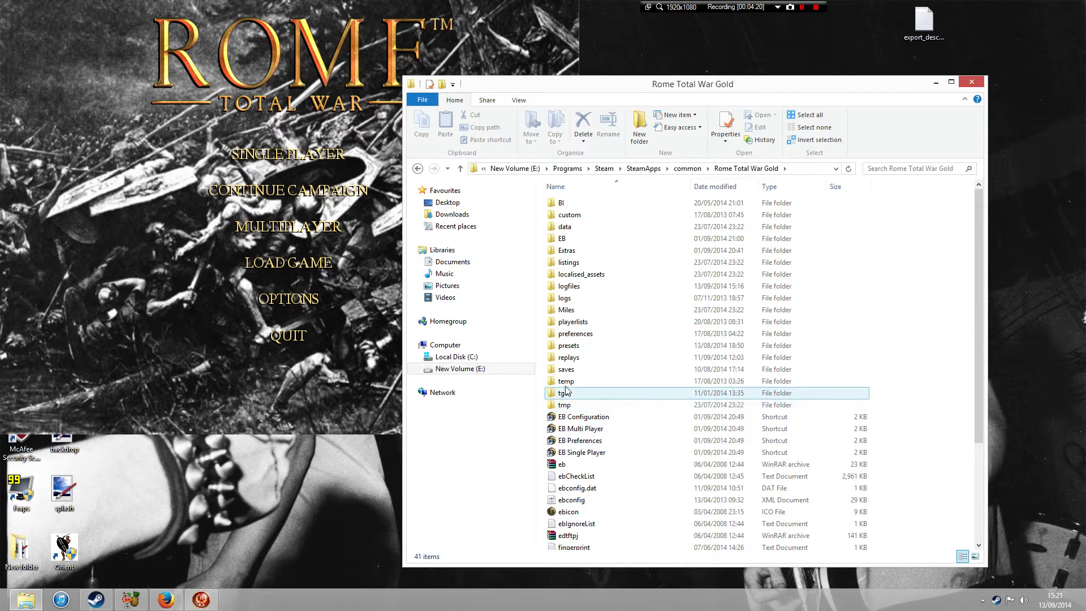
Step: Open the Rome Total War folder on drive E under Programs, Total War and Videos, Total War Extra
{"action": "left_click", "coordinate": [497, 369]}
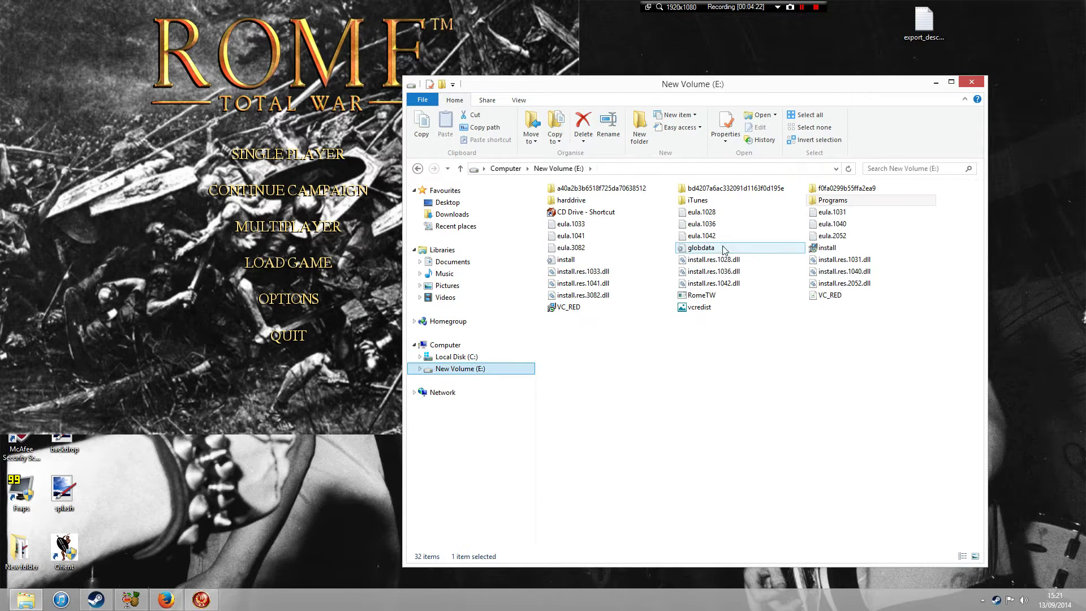
{"action": "double_click", "coordinate": [825, 200]}
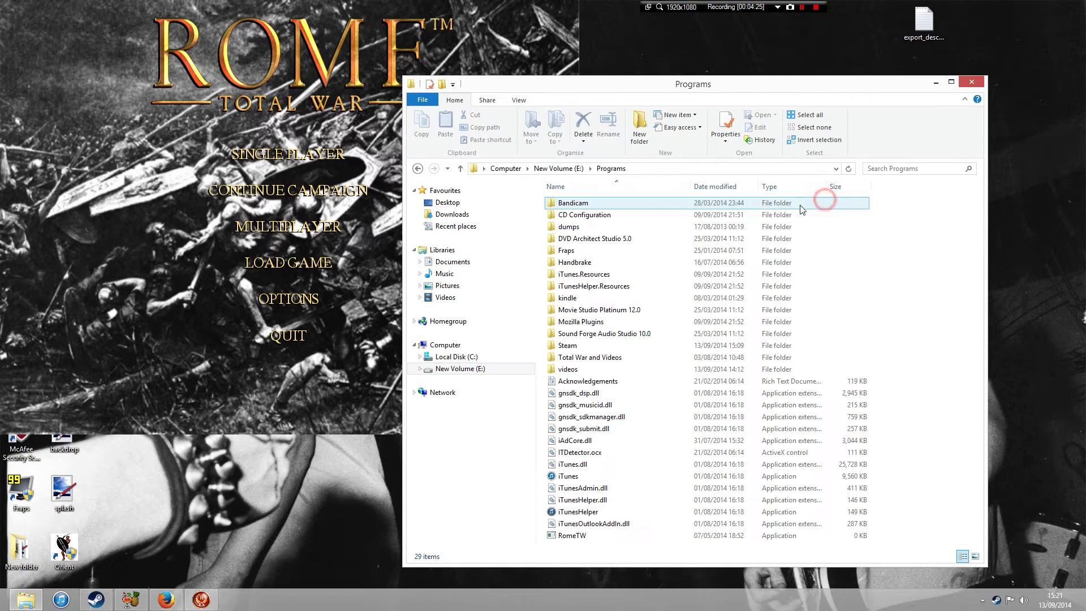
{"action": "double_click", "coordinate": [591, 357]}
{"action": "left_click", "coordinate": [579, 207]}
{"action": "double_click", "coordinate": [579, 208]}
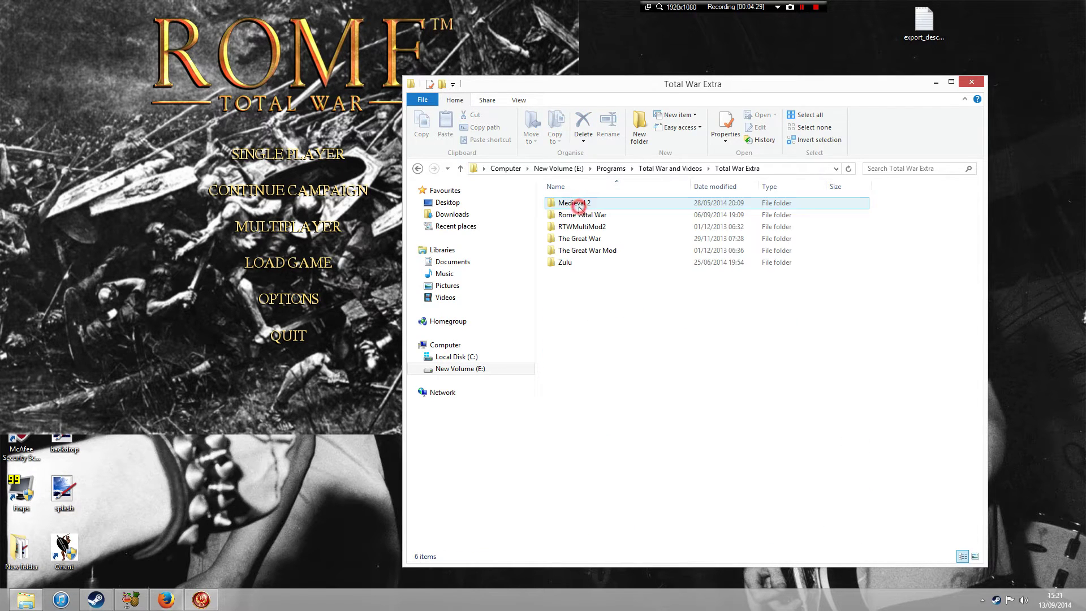
{"action": "double_click", "coordinate": [586, 215]}
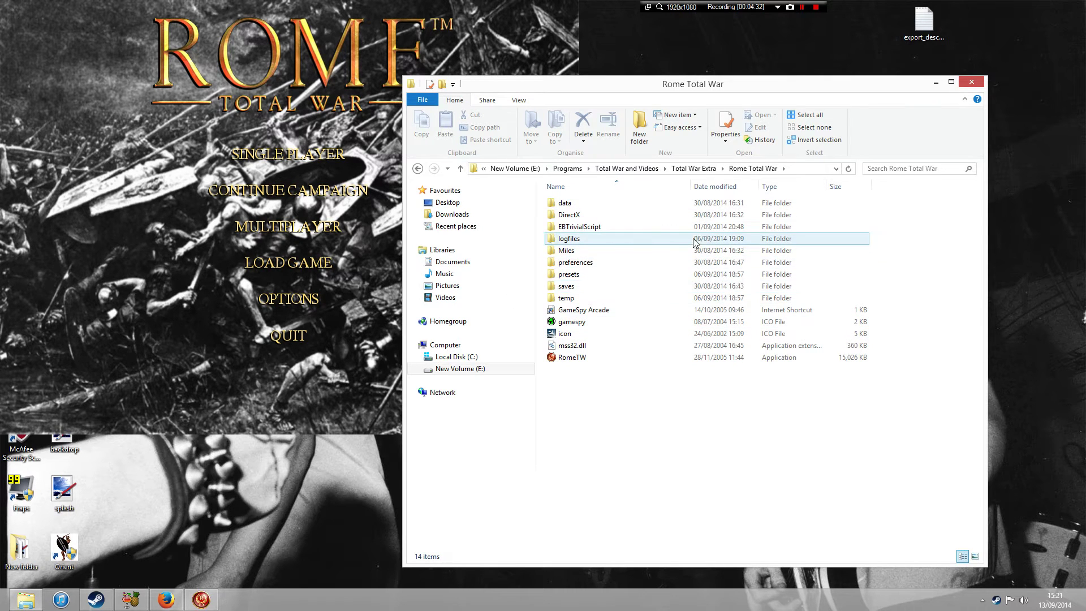
Step: Open the preferences text file from the preferences folder, look through its settings in a maximised Notepad window, and minimise it
{"action": "left_click", "coordinate": [636, 274]}
{"action": "left_click", "coordinate": [633, 265]}
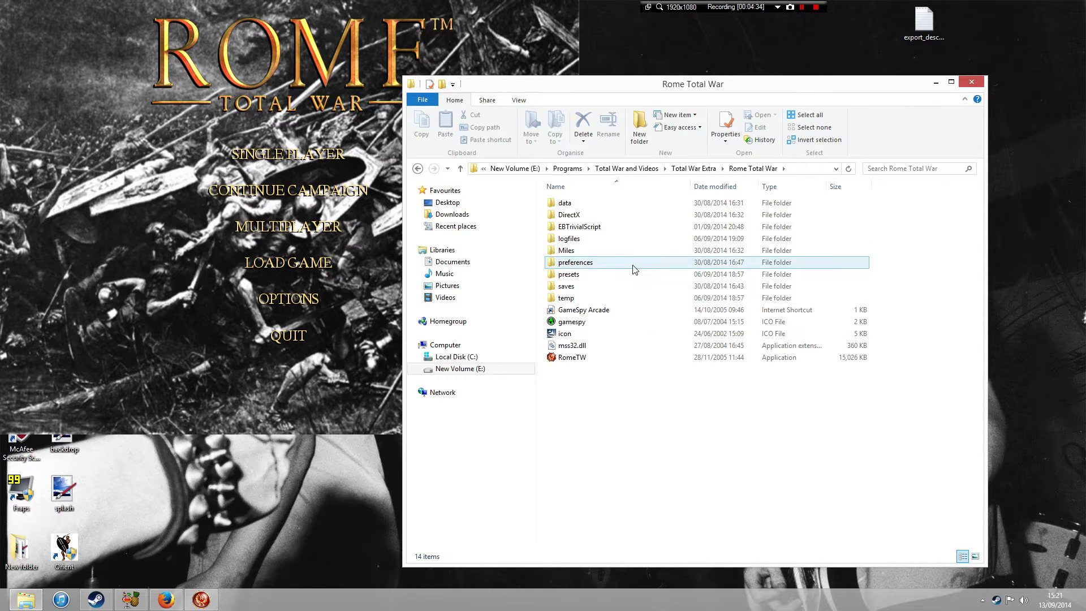
{"action": "double_click", "coordinate": [602, 266]}
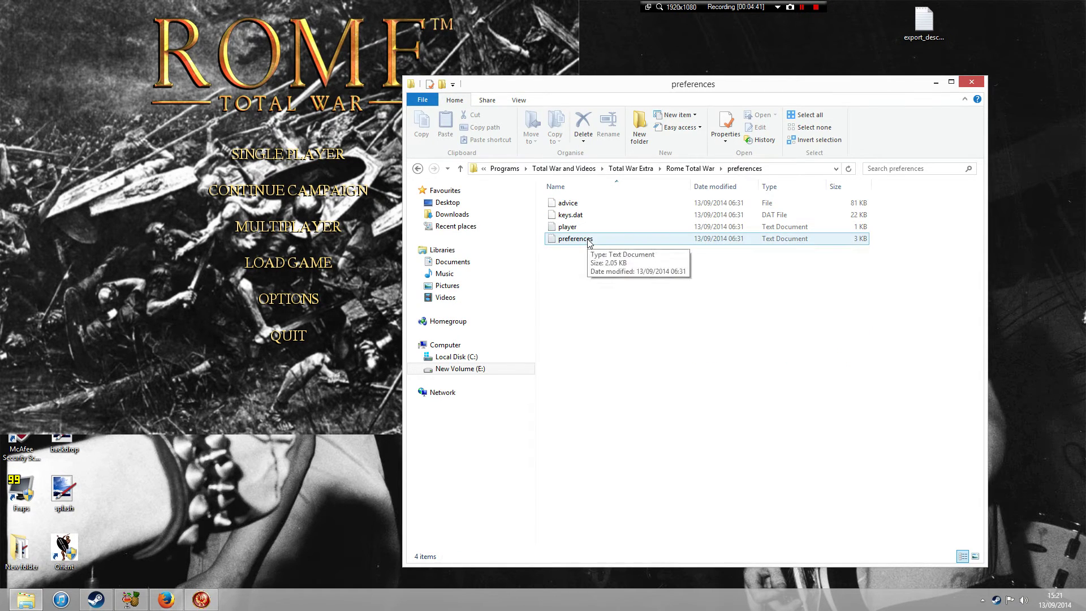
{"action": "double_click", "coordinate": [588, 241]}
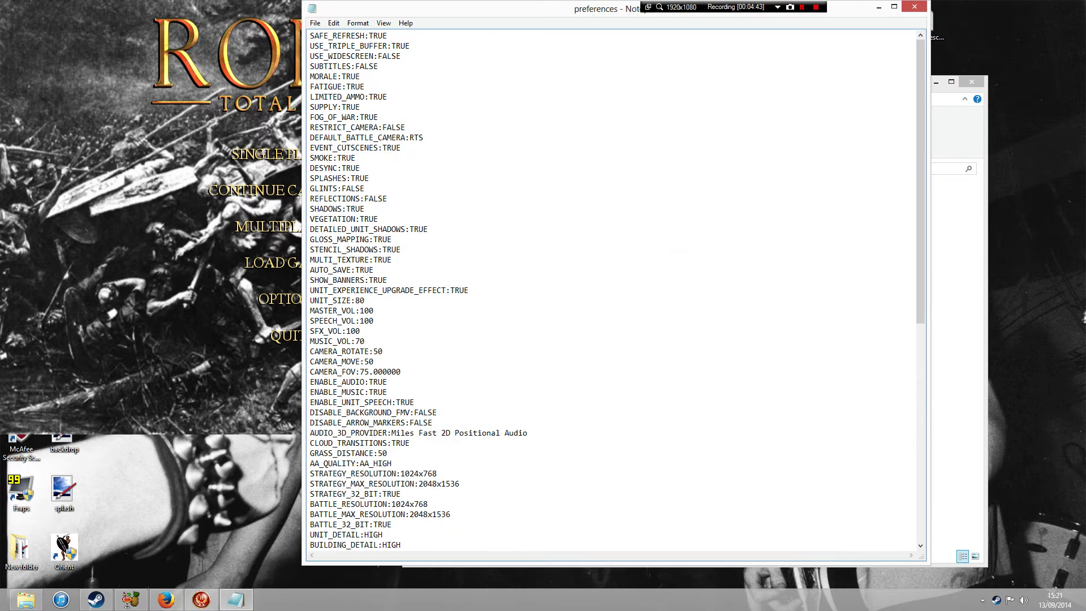
{"action": "left_click", "coordinate": [894, 7]}
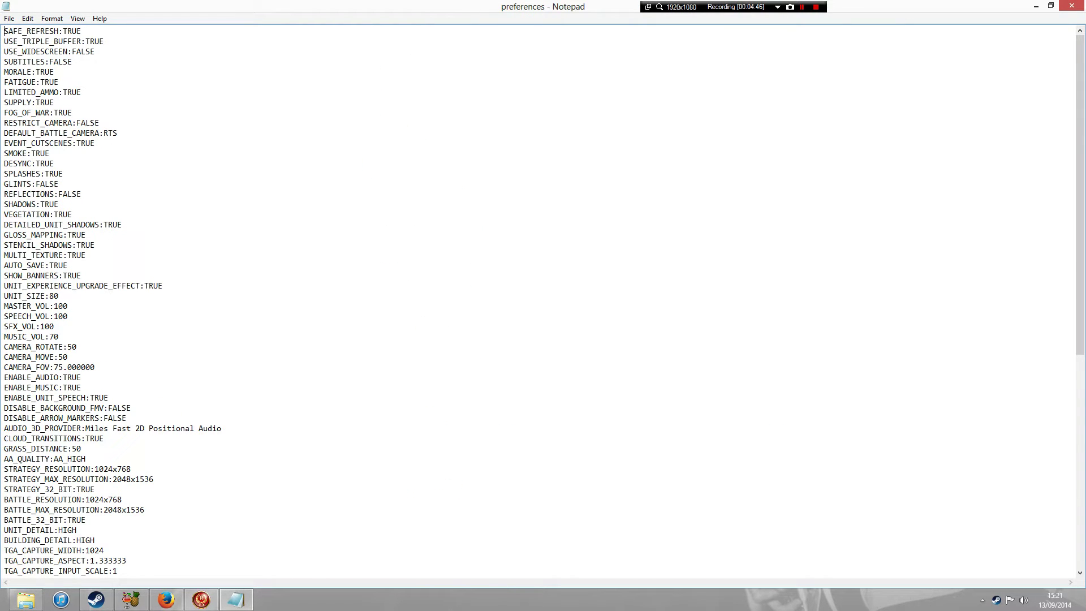
{"action": "left_click_drag", "start_coordinate": [1082, 137], "coordinate": [1082, 352]}
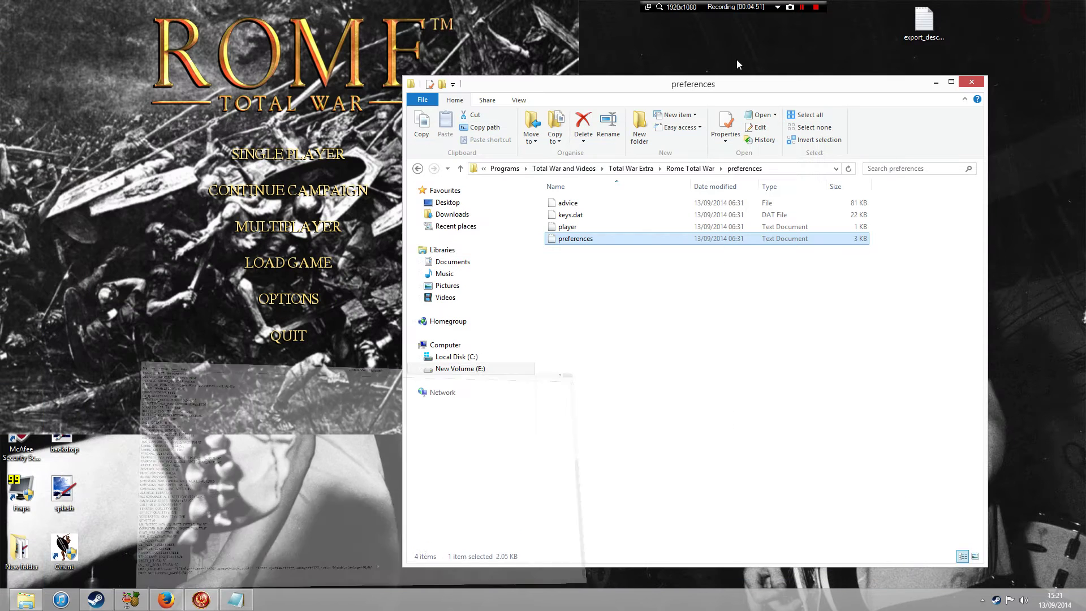
{"action": "left_click", "coordinate": [1036, 6]}
Step: Open the game's options menu to view its settings categories, and switch back to the preferences folder
{"action": "left_click", "coordinate": [274, 287]}
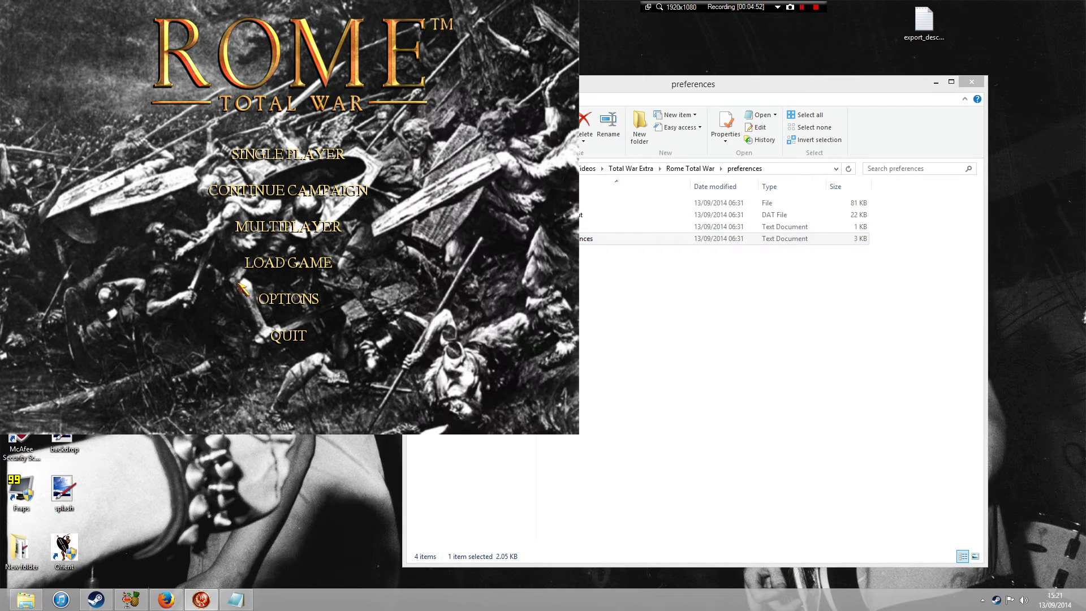
{"action": "left_click", "coordinate": [289, 299]}
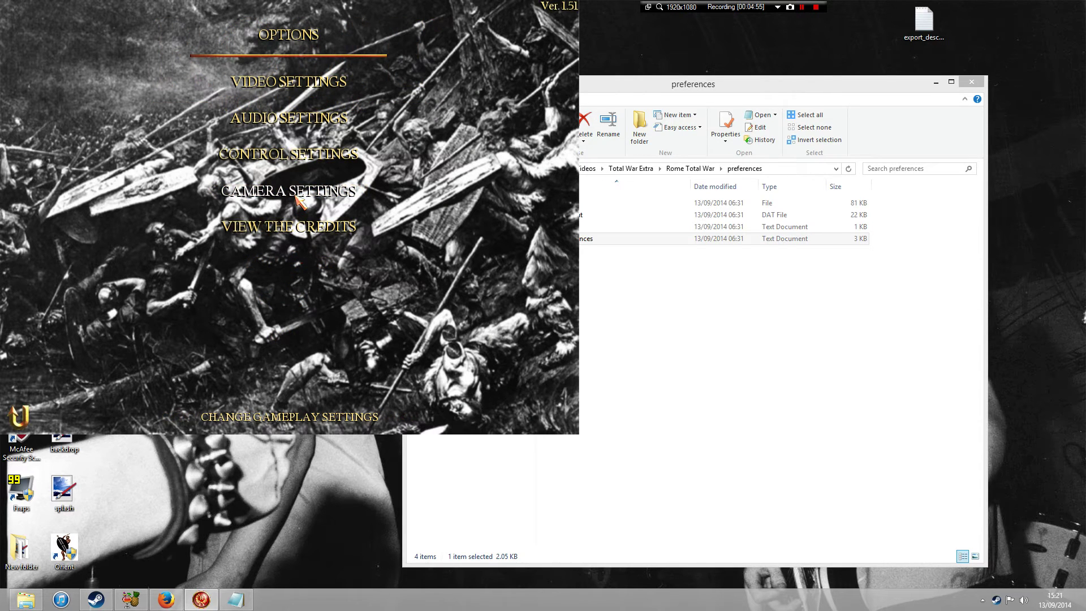
{"action": "left_click", "coordinate": [768, 85]}
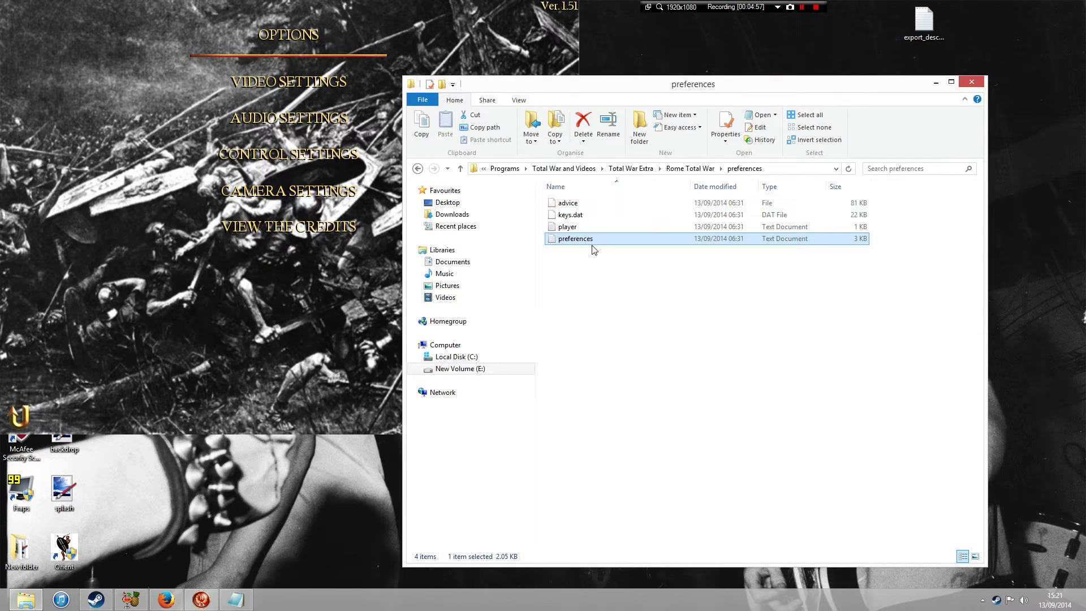
Step: Reopen the preferences text file from the preferences folder and skim its settings from beginning to end
{"action": "double_click", "coordinate": [575, 239]}
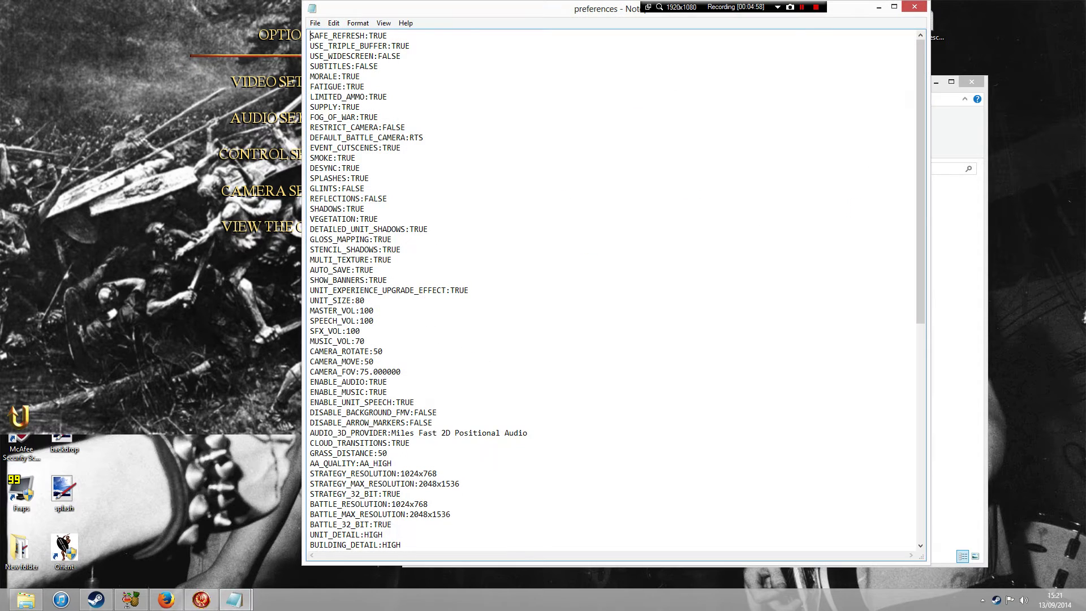
{"action": "left_click_drag", "start_coordinate": [922, 43], "coordinate": [923, 265]}
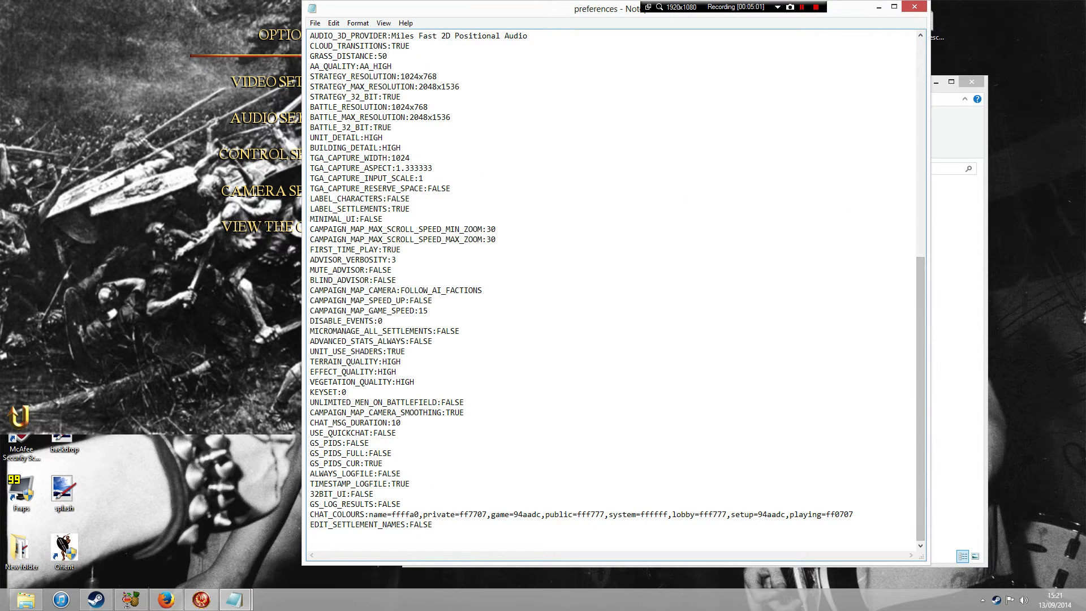
{"action": "left_click", "coordinate": [121, 170]}
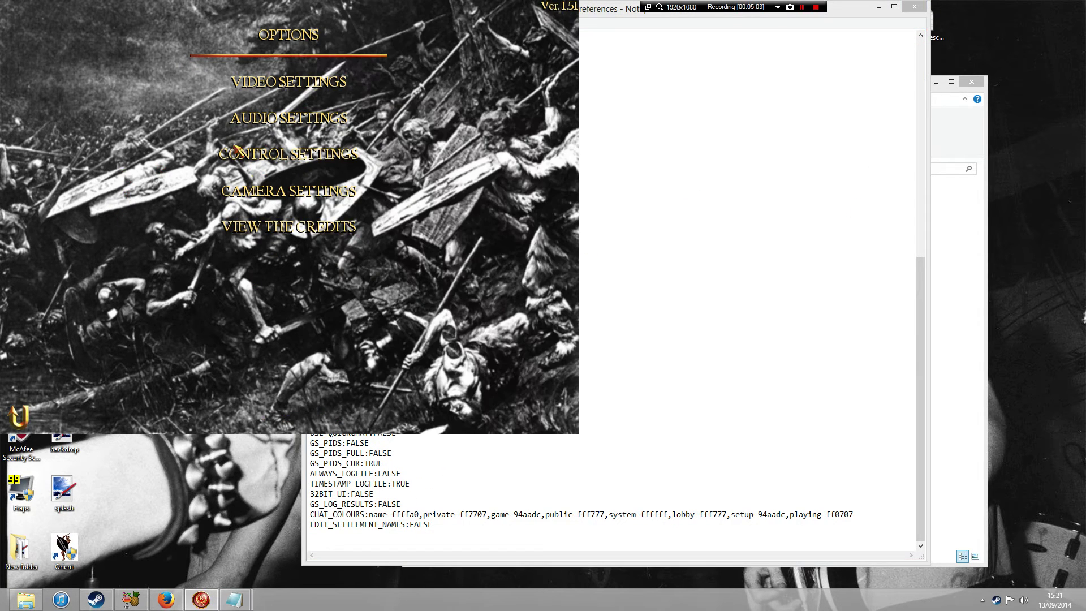
{"action": "left_click", "coordinate": [764, 209]}
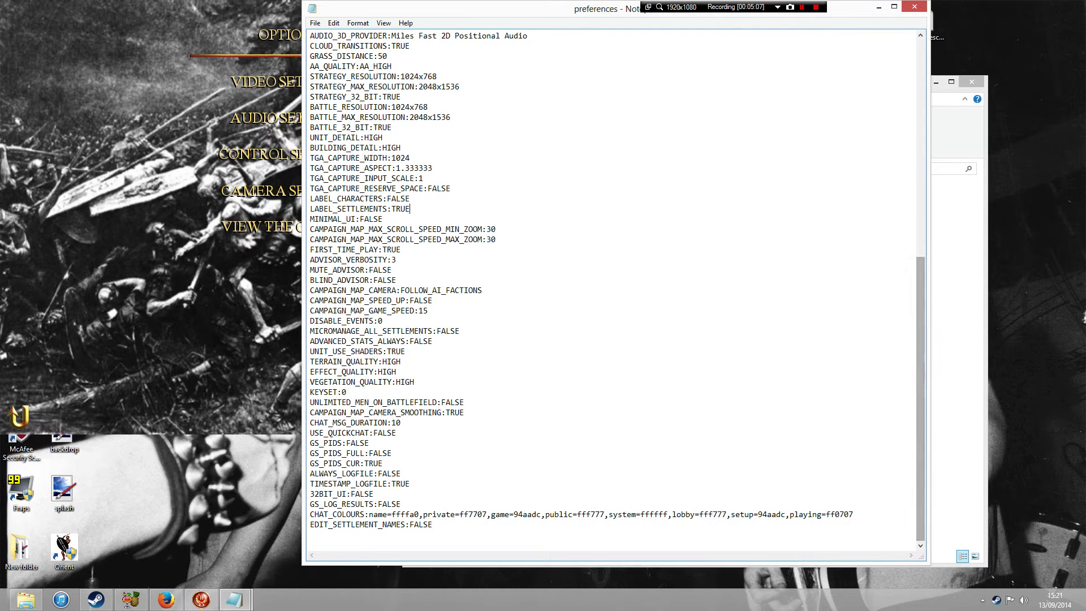
{"action": "scroll", "coordinate": [614, 292], "scroll_direction": "up", "scroll_amount": 13}
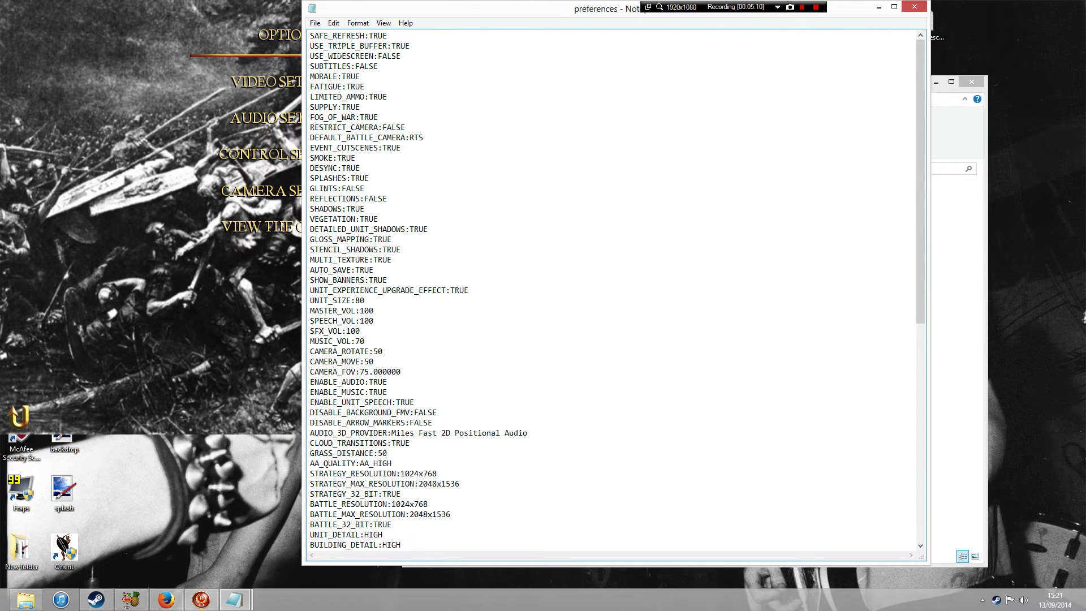
Step: Set FOG_OF_WAR to FALSE in the preferences file
{"action": "left_click_drag", "start_coordinate": [379, 117], "coordinate": [310, 117]}
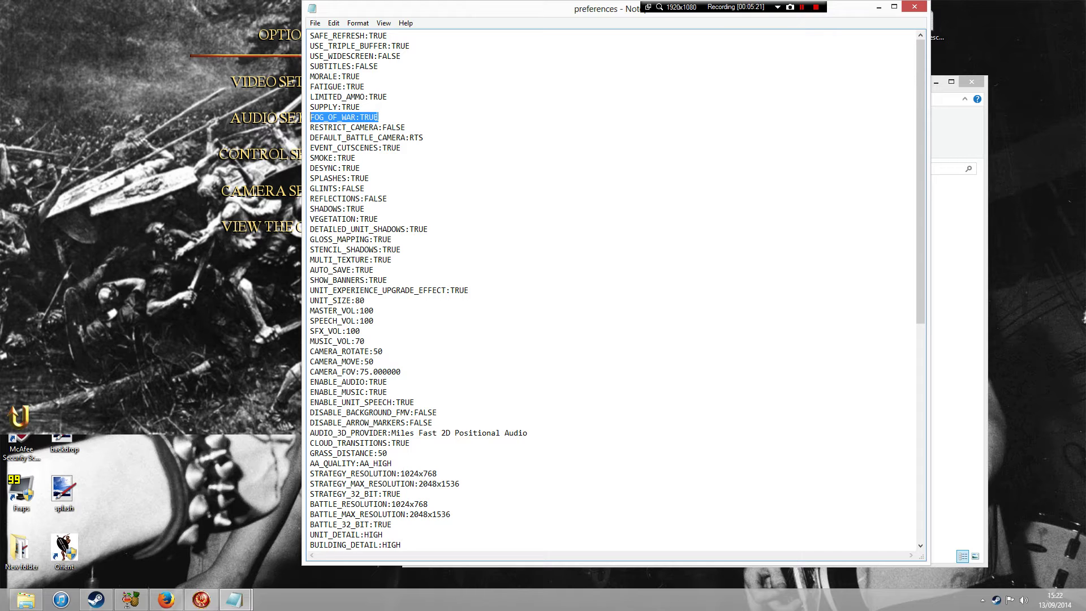
{"action": "left_click", "coordinate": [387, 117]}
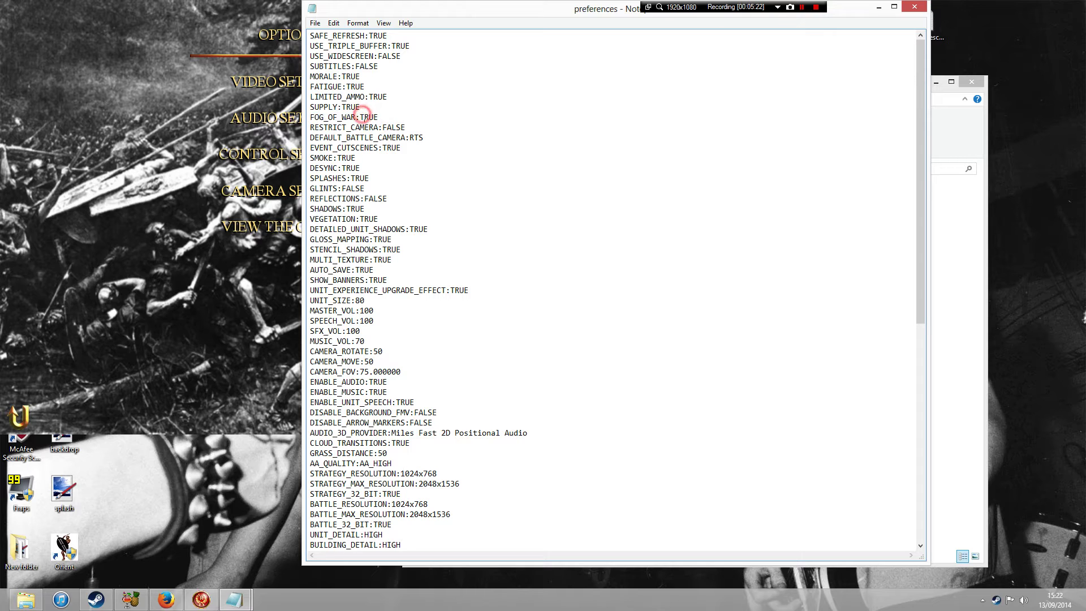
{"action": "double_click", "coordinate": [369, 116]}
{"action": "left_click", "coordinate": [378, 117]}
{"action": "key", "text": "BackSpace"}
{"action": "key", "text": "BackSpace"}
{"action": "type", "text": "FAL"}
Step: Set both CAMERA_MOVE and CAMERA_ROTATE to 300 in the preferences file
{"action": "left_click_drag", "start_coordinate": [310, 360], "coordinate": [398, 371]}
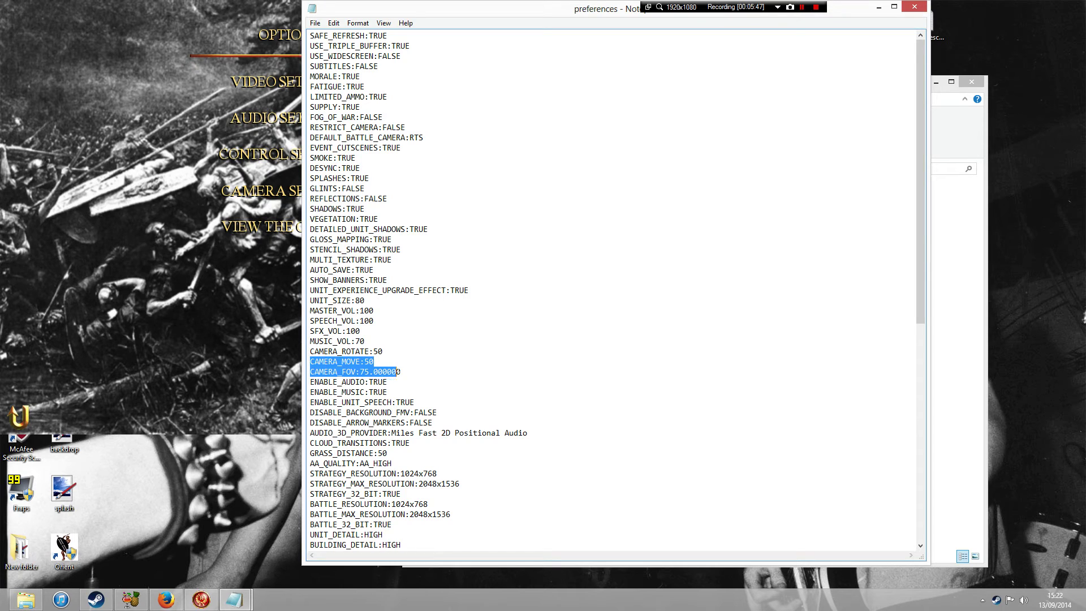
{"action": "left_click", "coordinate": [394, 366]}
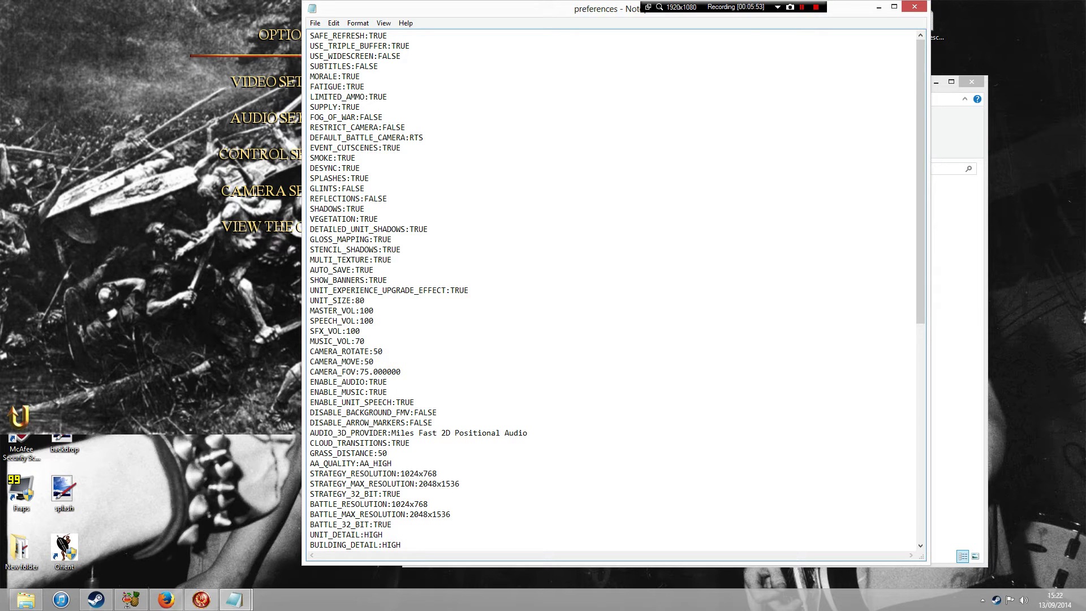
{"action": "key", "text": "BackSpace"}
{"action": "key", "text": "BackSpace"}
{"action": "type", "text": "300300"}
Step: Set MINIMAL_UI to TRUE in the preferences file
{"action": "scroll", "coordinate": [279, 424], "scroll_direction": "down", "scroll_amount": 1}
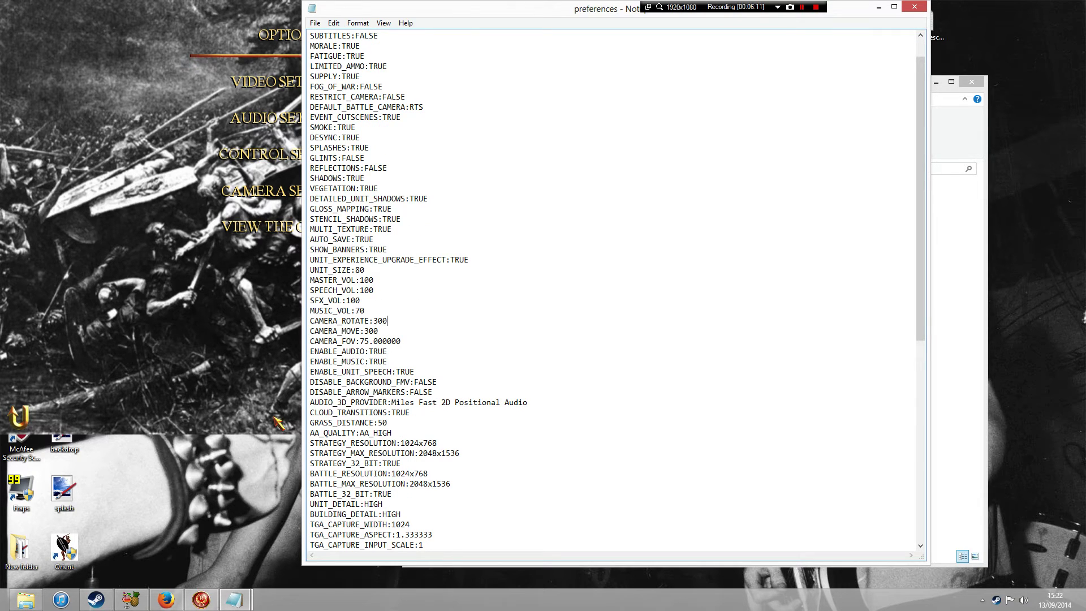
{"action": "left_click_drag", "start_coordinate": [392, 514], "coordinate": [375, 465]}
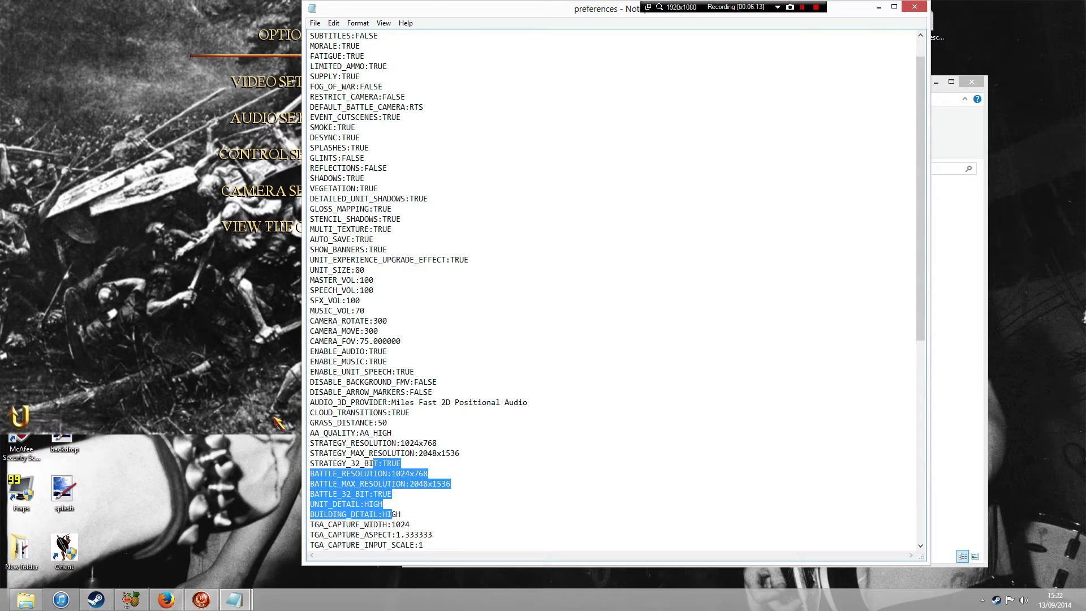
{"action": "scroll", "coordinate": [360, 453], "scroll_direction": "down", "scroll_amount": 2}
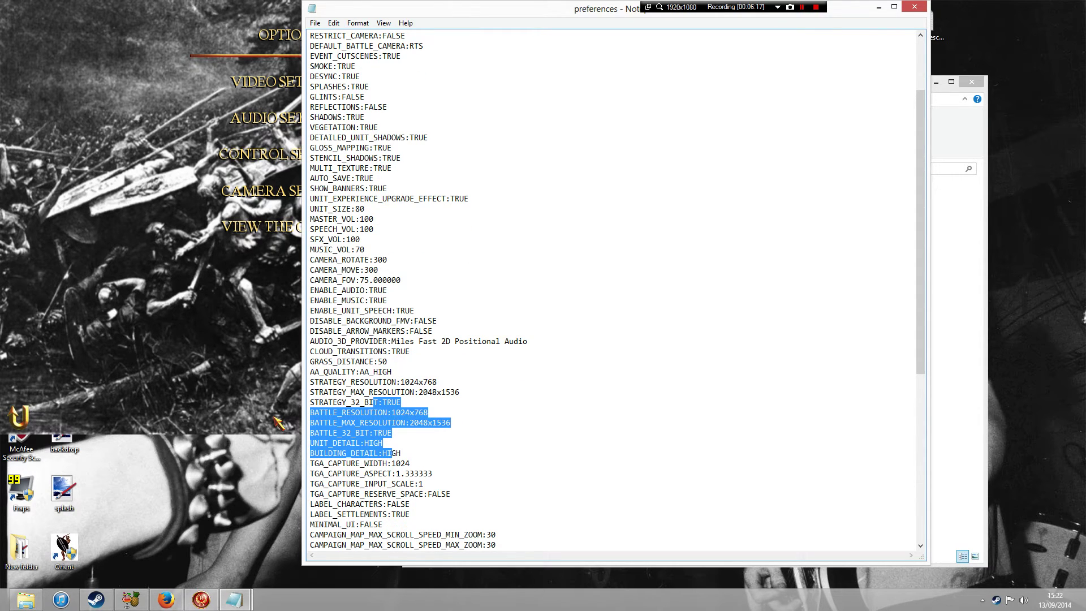
{"action": "left_click", "coordinate": [375, 523]}
{"action": "double_click", "coordinate": [376, 523]}
{"action": "left_click", "coordinate": [390, 523]}
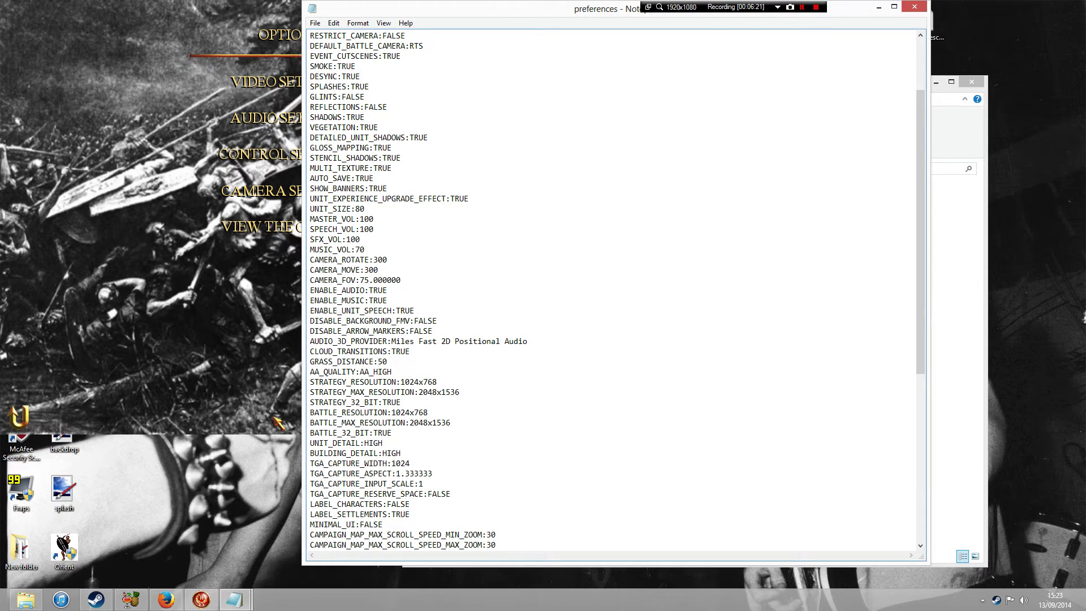
{"action": "key", "text": "BackSpace"}
{"action": "key", "text": "BackSpace"}
{"action": "key", "text": "BackSpace"}
{"action": "key", "text": "BackSpace"}
{"action": "key", "text": "BackSpace"}
{"action": "type", "text": "TRU"}
Step: Review the graphics, volume, unit size and campaign map settings in the preferences file
{"action": "scroll", "coordinate": [279, 422], "scroll_direction": "down", "scroll_amount": 1}
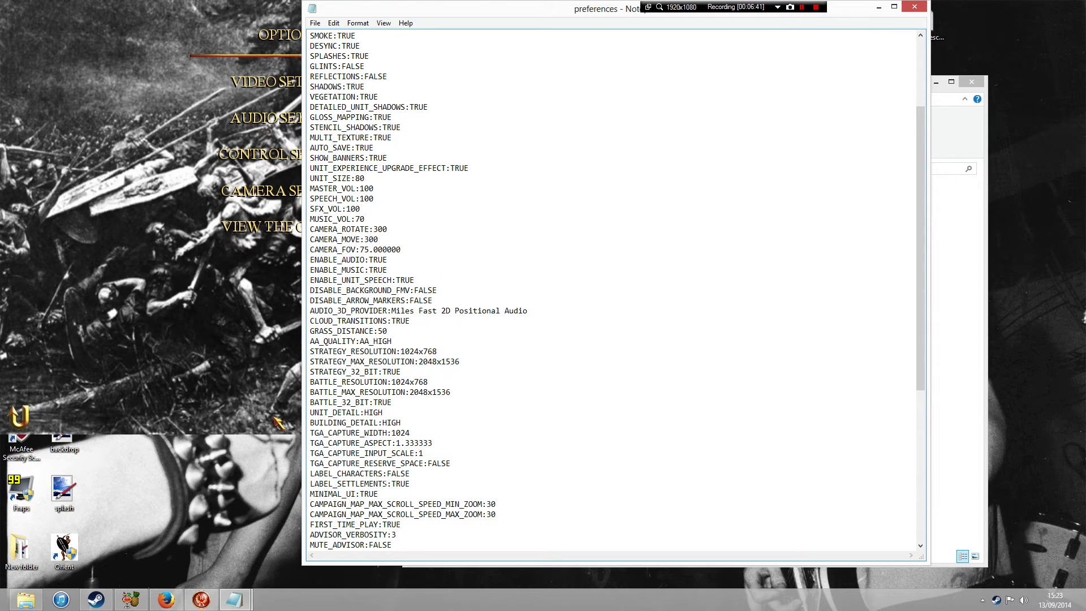
{"action": "scroll", "coordinate": [278, 421], "scroll_direction": "up", "scroll_amount": 4}
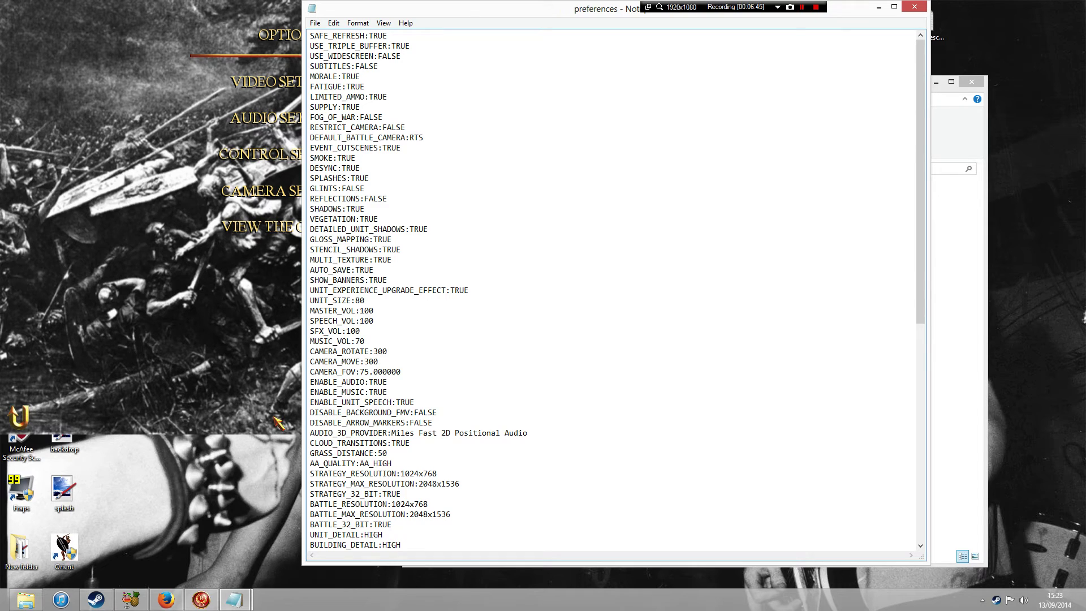
{"action": "left_click_drag", "start_coordinate": [374, 320], "coordinate": [329, 128]}
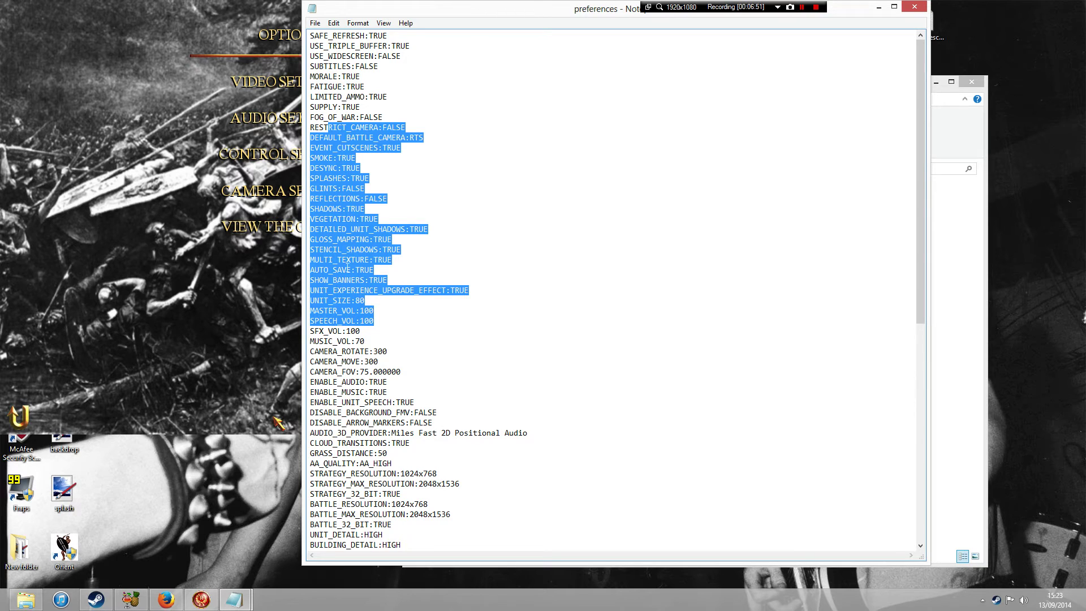
{"action": "left_click", "coordinate": [367, 312]}
{"action": "left_click_drag", "start_coordinate": [385, 328], "coordinate": [365, 239]}
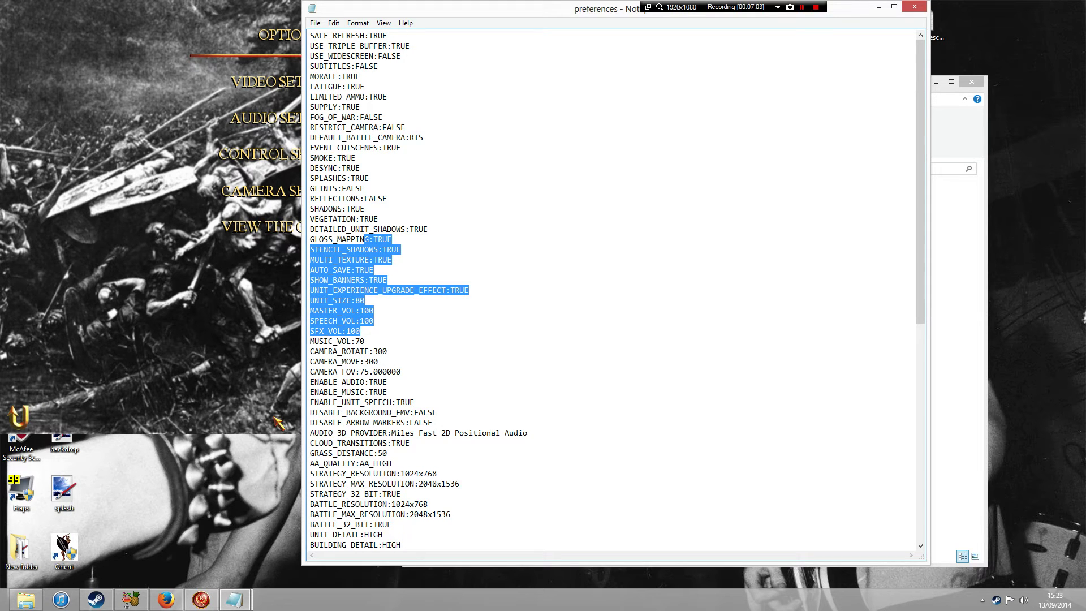
{"action": "scroll", "coordinate": [611, 292], "scroll_direction": "down", "scroll_amount": 3}
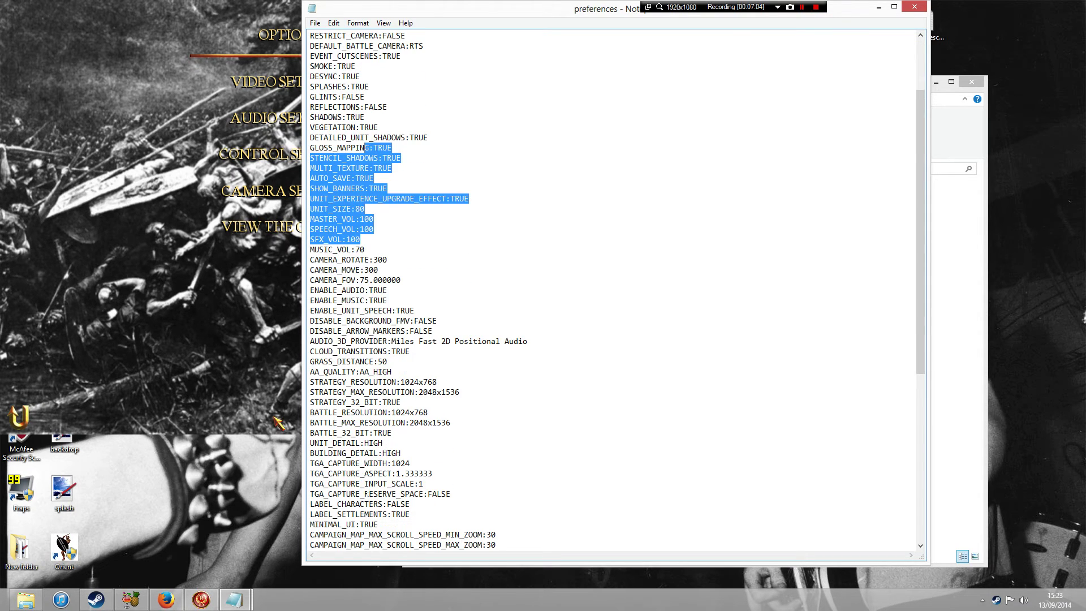
{"action": "scroll", "coordinate": [365, 494], "scroll_direction": "down", "scroll_amount": 1}
{"action": "scroll", "coordinate": [617, 291], "scroll_direction": "down", "scroll_amount": 1}
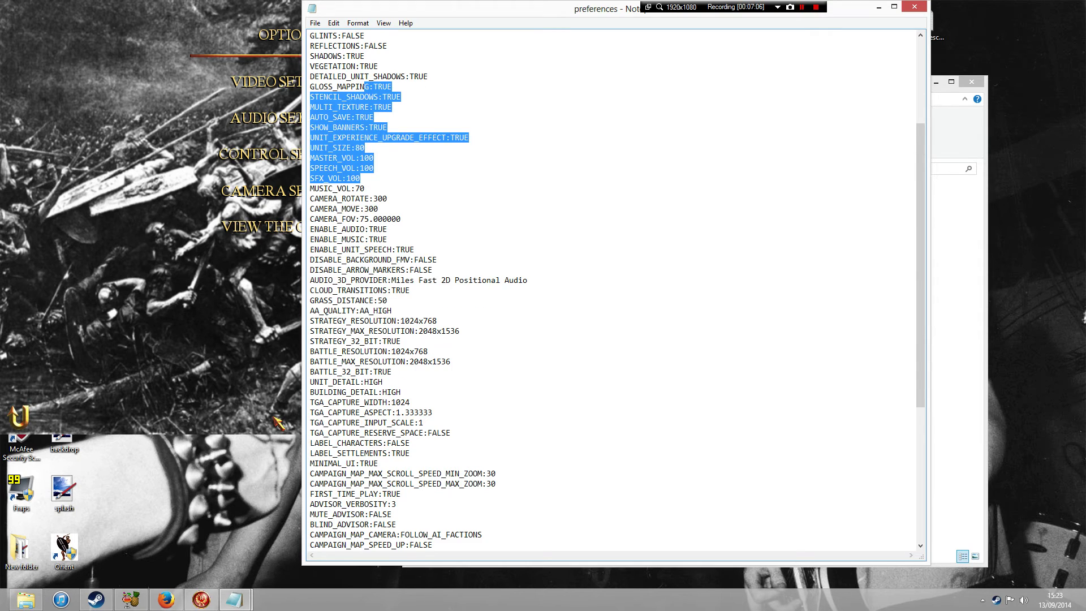
{"action": "scroll", "coordinate": [617, 292], "scroll_direction": "down", "scroll_amount": 1}
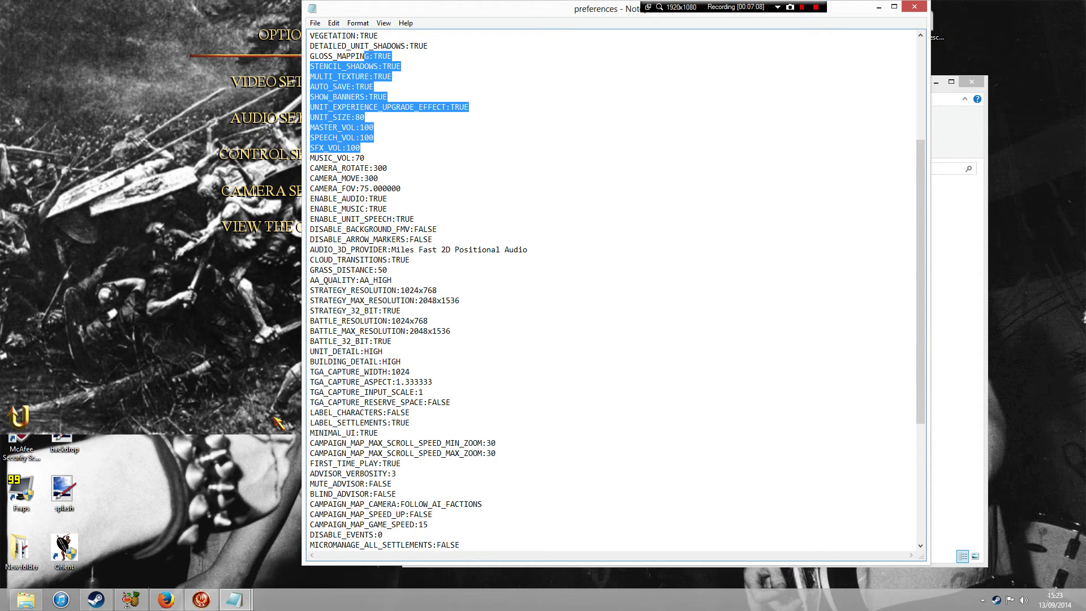
{"action": "scroll", "coordinate": [617, 291], "scroll_direction": "down", "scroll_amount": 4}
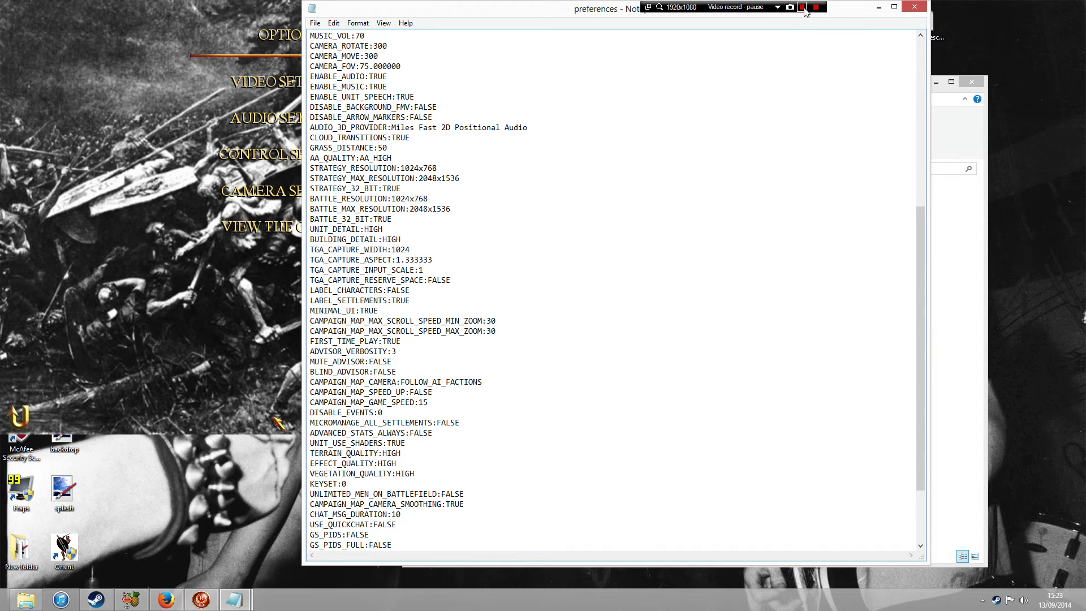
Step: Set EVENT_CUTSCENES to FALSE in the preferences file
{"action": "scroll", "coordinate": [617, 292], "scroll_direction": "up", "scroll_amount": 10}
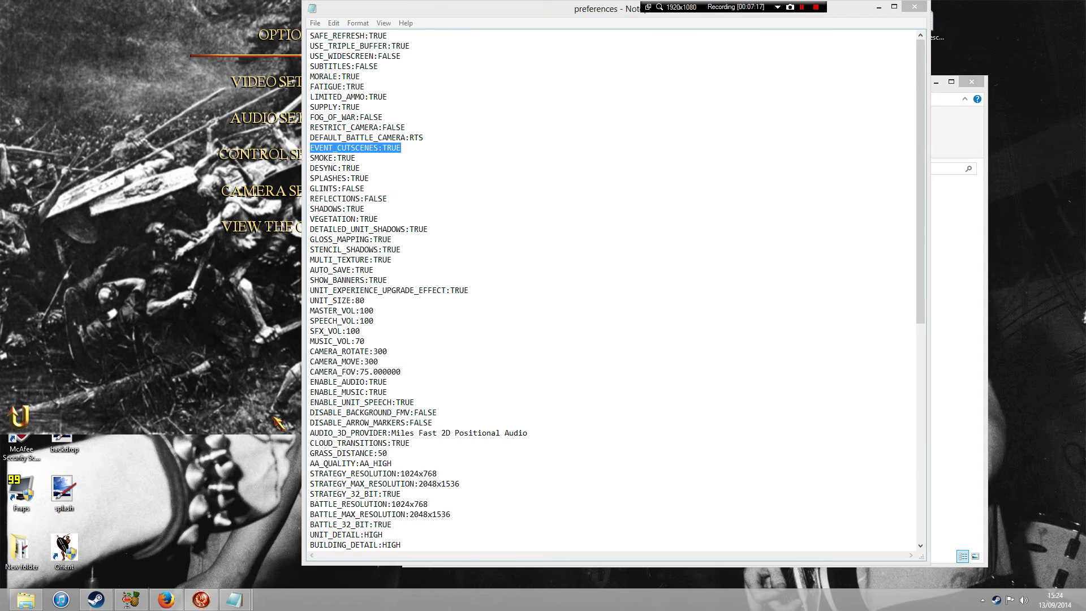
{"action": "left_click", "coordinate": [447, 148]}
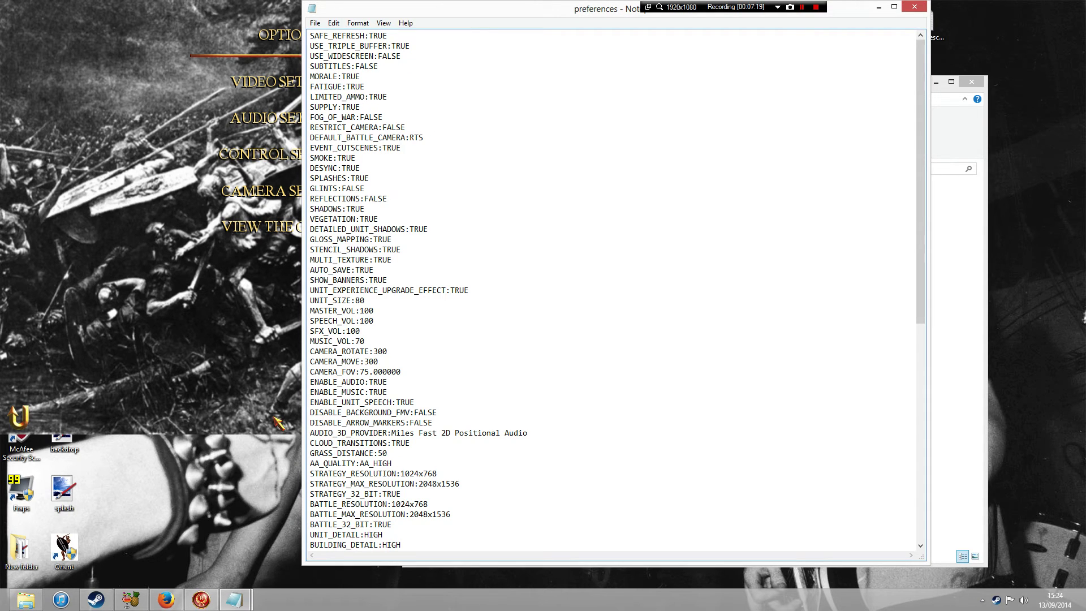
{"action": "left_click_drag", "start_coordinate": [437, 147], "coordinate": [310, 148]}
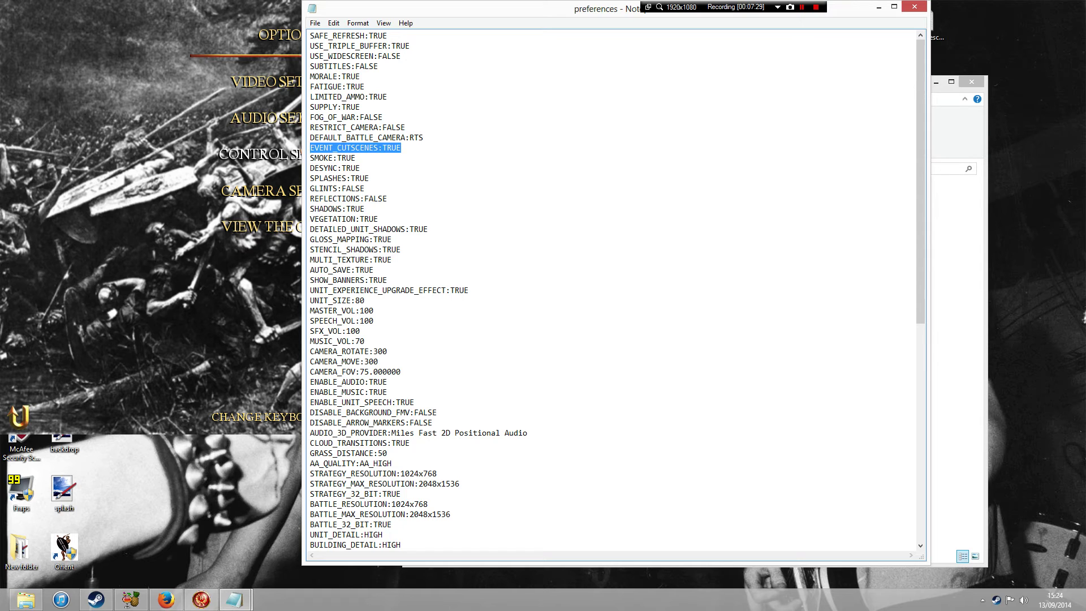
{"action": "double_click", "coordinate": [399, 149]}
{"action": "left_click", "coordinate": [413, 149]}
{"action": "left_click", "coordinate": [401, 145]}
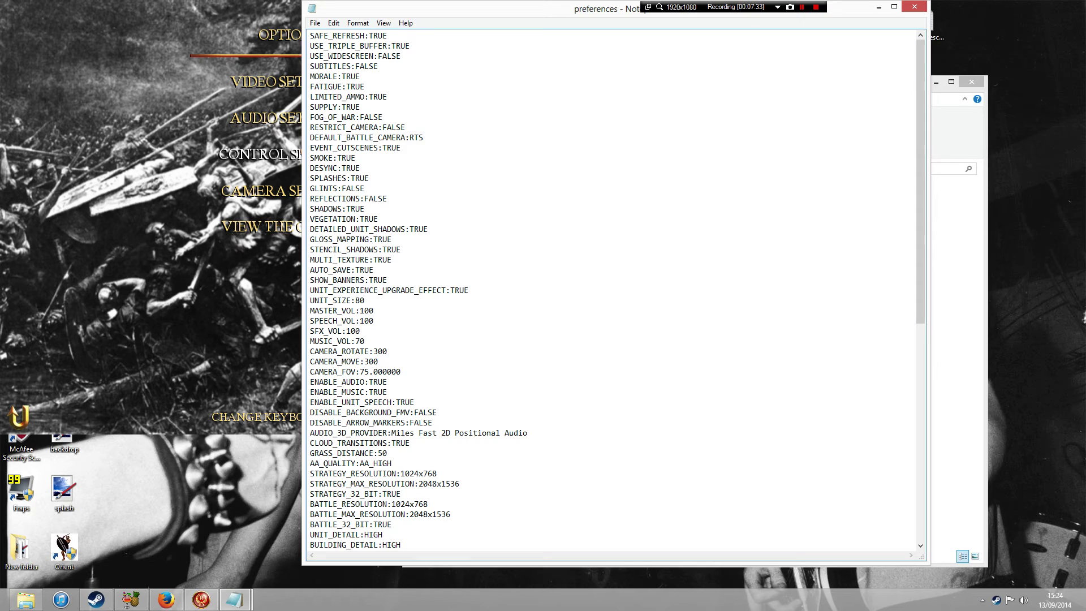
{"action": "key", "text": "BackSpace"}
{"action": "key", "text": "BackSpace"}
{"action": "key", "text": "BackSpace"}
{"action": "key", "text": "BackSpace"}
{"action": "type", "text": "FALSE"}
Step: Examine the advisor settings and check through the rest of the preferences file
{"action": "scroll", "coordinate": [617, 292], "scroll_direction": "down", "scroll_amount": 12}
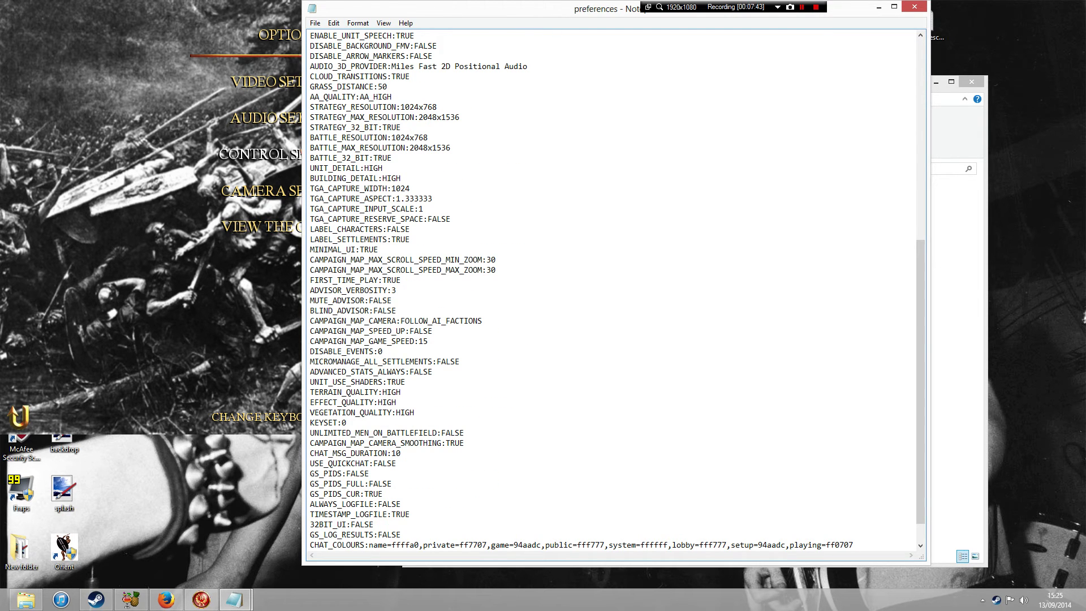
{"action": "left_click_drag", "start_coordinate": [396, 301], "coordinate": [342, 301]}
{"action": "scroll", "coordinate": [617, 291], "scroll_direction": "up", "scroll_amount": 1}
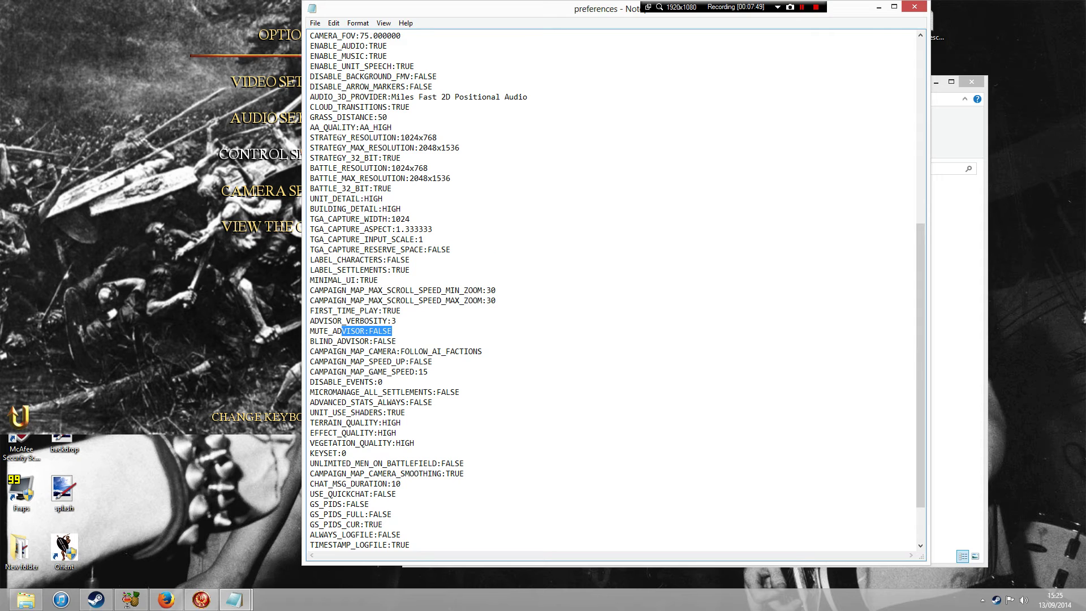
{"action": "scroll", "coordinate": [380, 128], "scroll_direction": "up", "scroll_amount": 2}
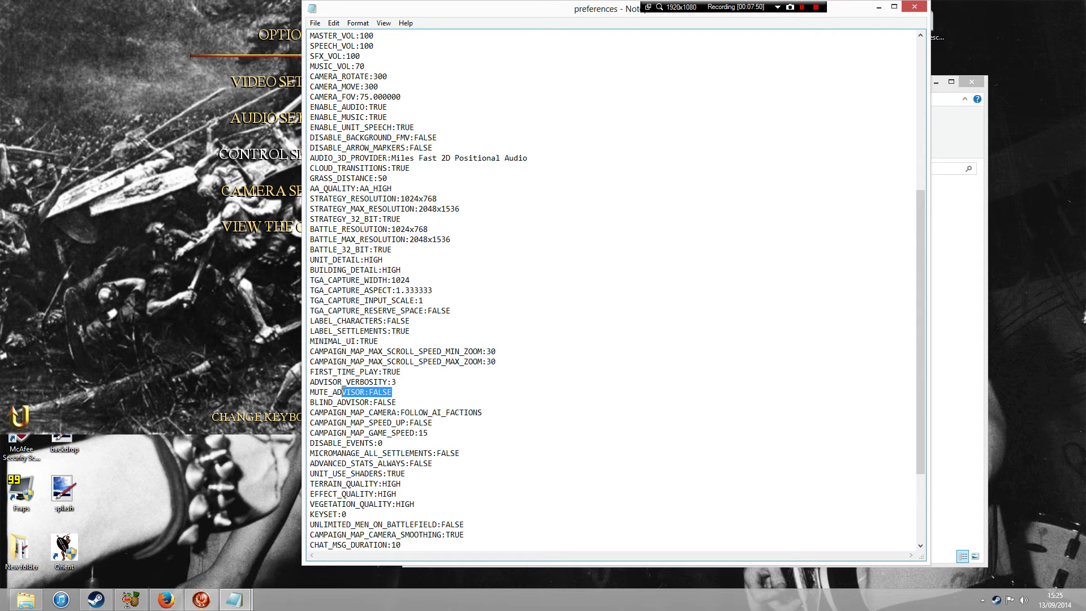
{"action": "scroll", "coordinate": [616, 291], "scroll_direction": "up", "scroll_amount": 3}
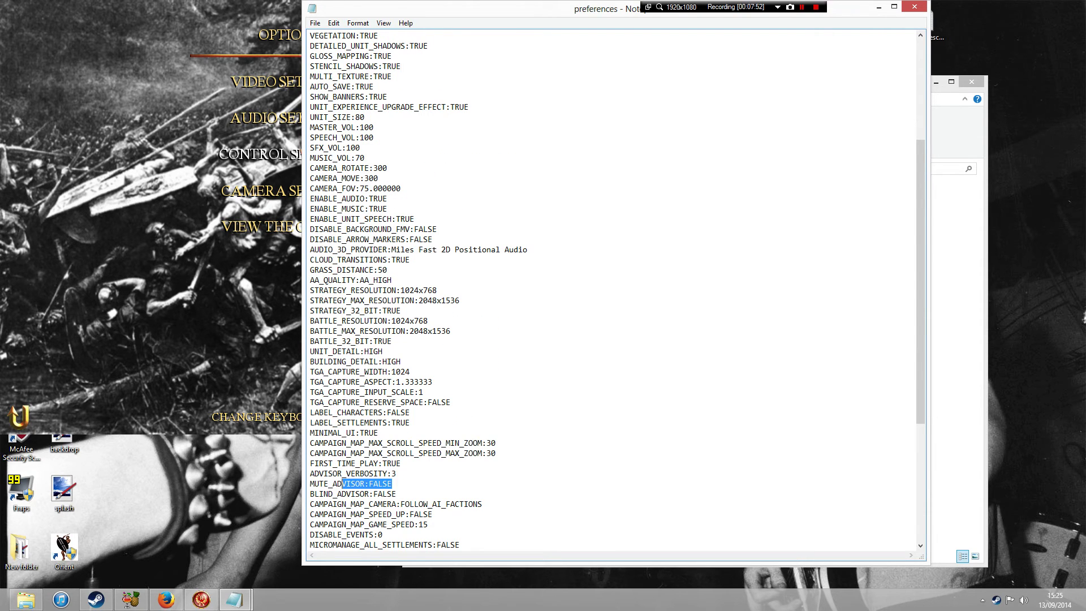
{"action": "scroll", "coordinate": [617, 291], "scroll_direction": "up", "scroll_amount": 1}
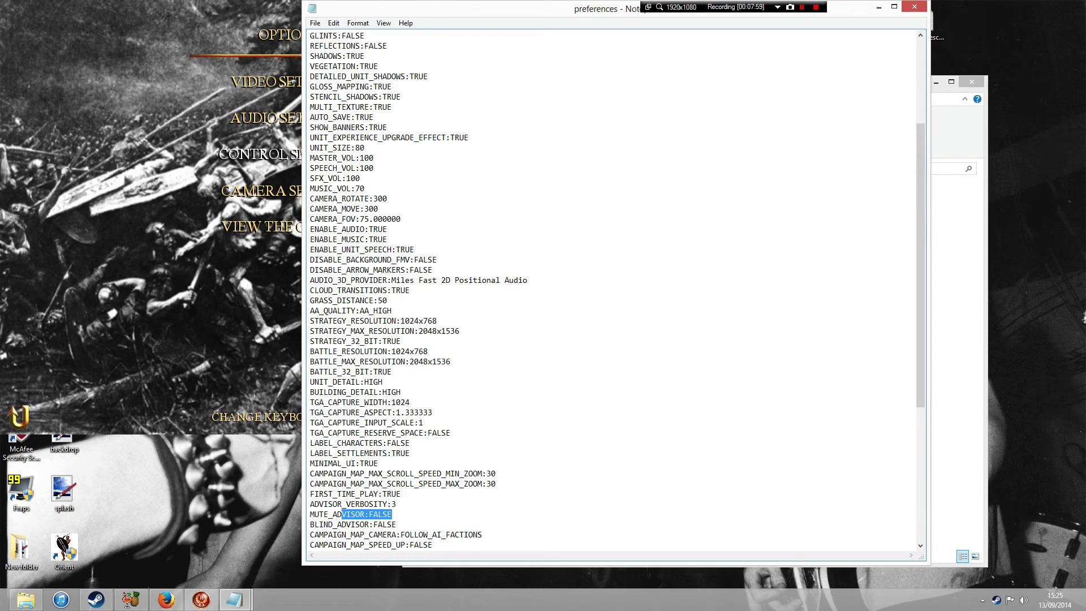
{"action": "scroll", "coordinate": [617, 291], "scroll_direction": "up", "scroll_amount": 3}
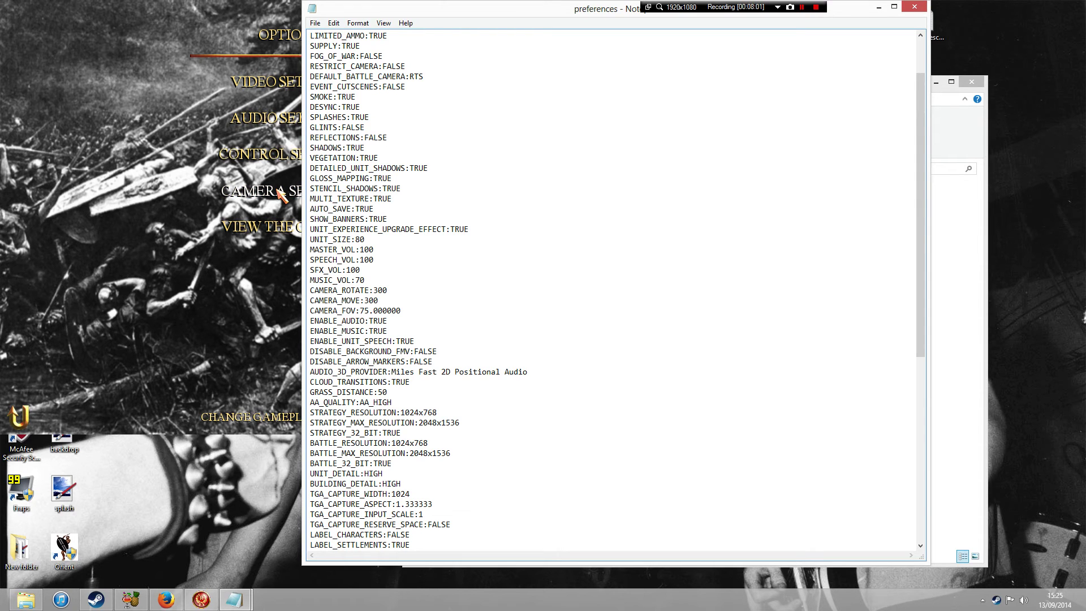
{"action": "scroll", "coordinate": [617, 291], "scroll_direction": "down", "scroll_amount": 11}
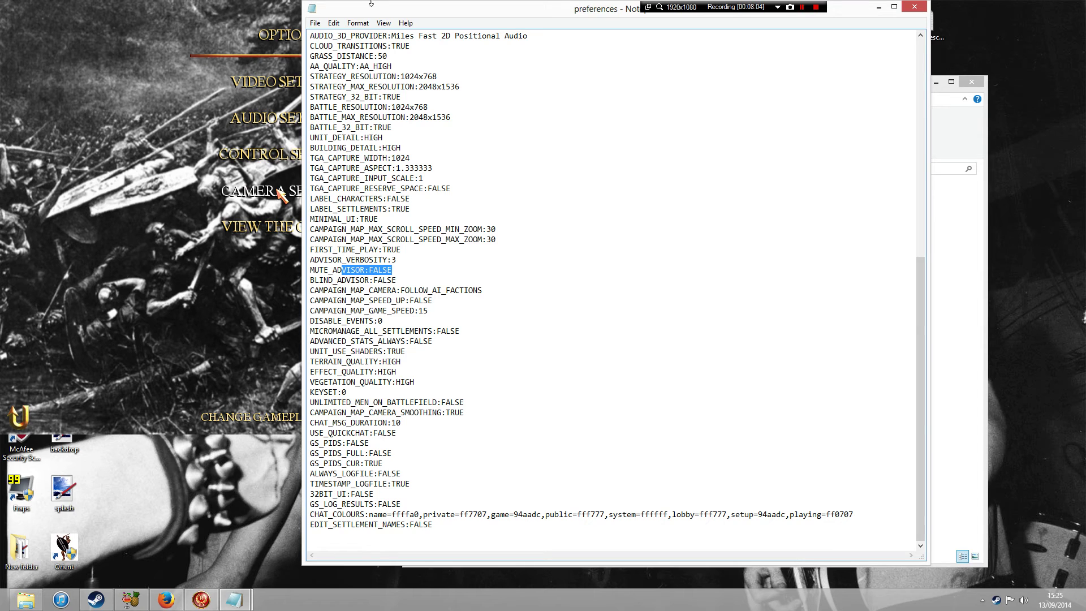
Step: Save the edited preferences file and close it
{"action": "left_click", "coordinate": [315, 23]}
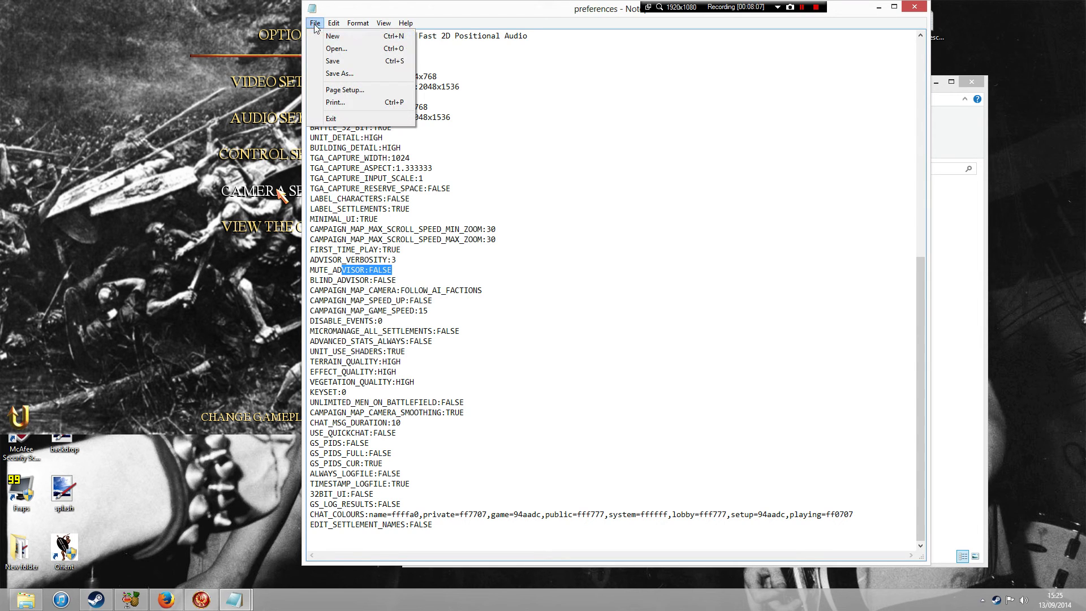
{"action": "left_click", "coordinate": [351, 62]}
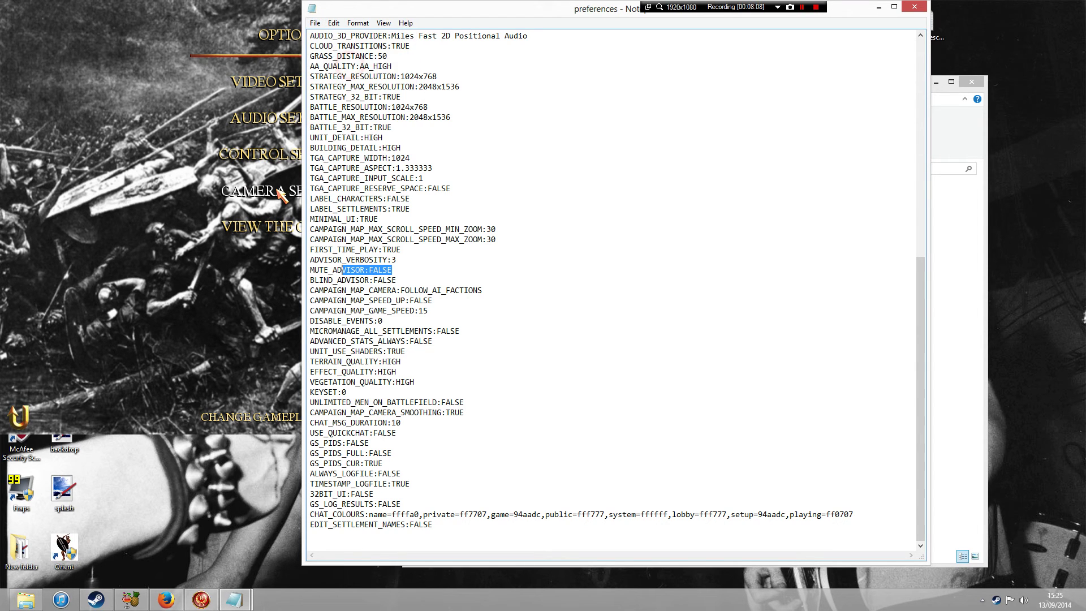
{"action": "left_click", "coordinate": [909, 11]}
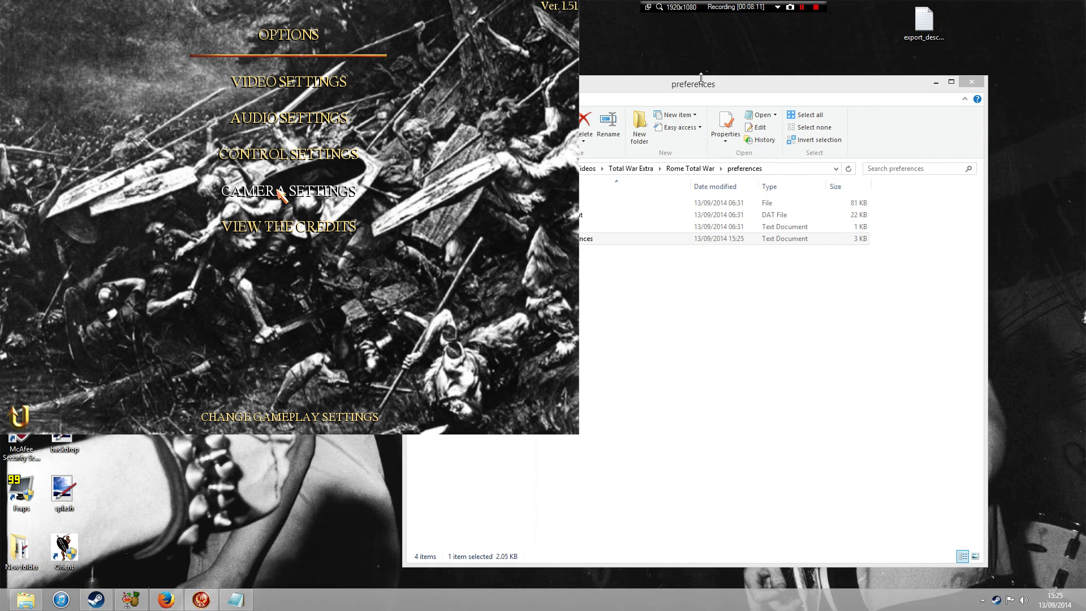
Step: Reopen the preferences file to check it, close it, and minimise the preferences folder window
{"action": "left_click_drag", "start_coordinate": [653, 85], "coordinate": [676, 94]}
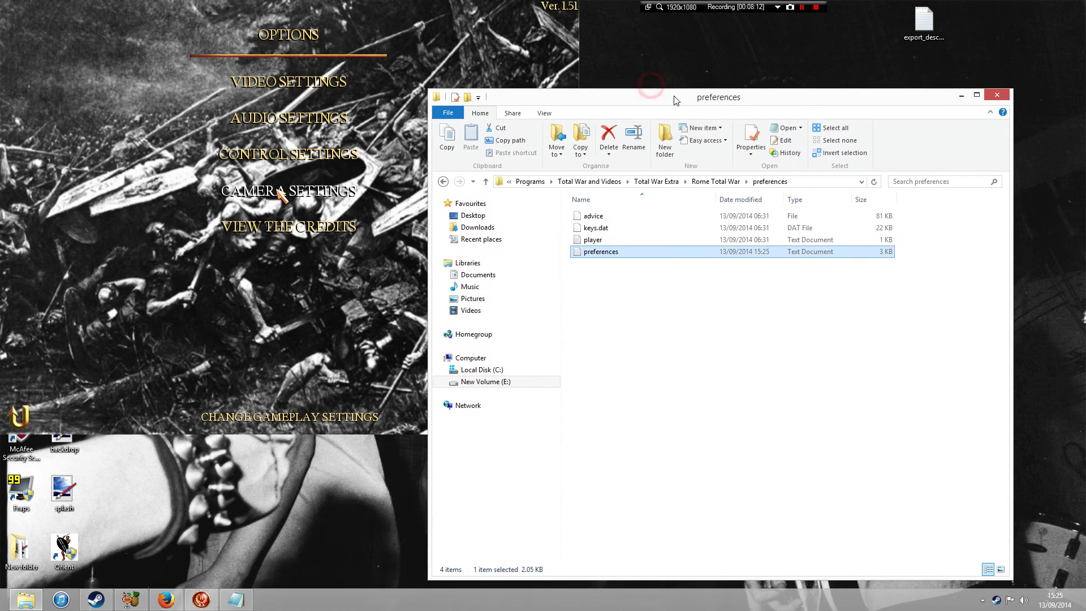
{"action": "double_click", "coordinate": [591, 248]}
{"action": "left_click", "coordinate": [914, 11]}
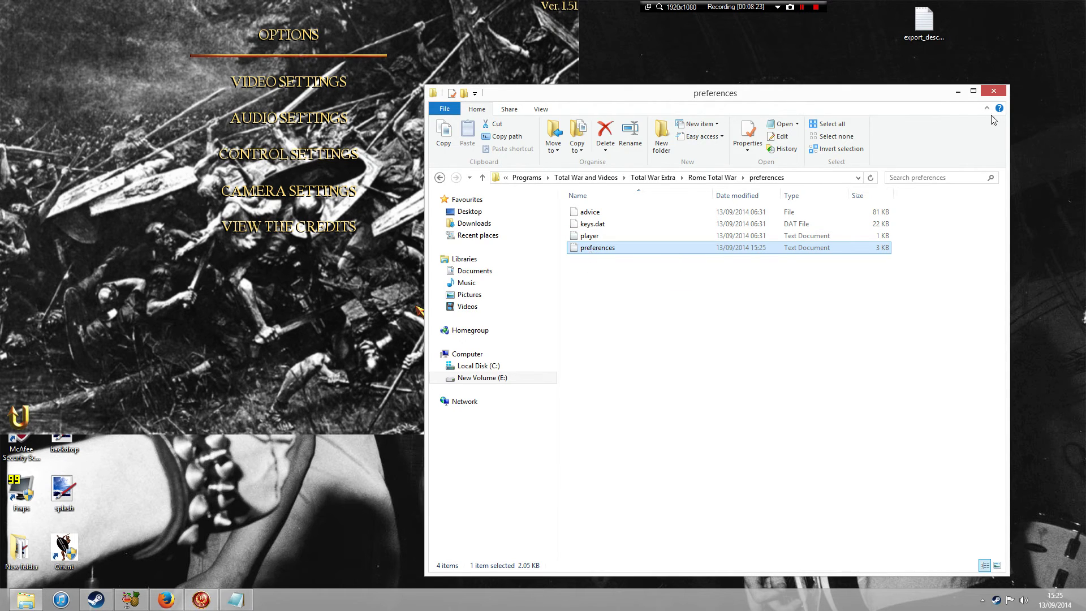
{"action": "left_click", "coordinate": [956, 92]}
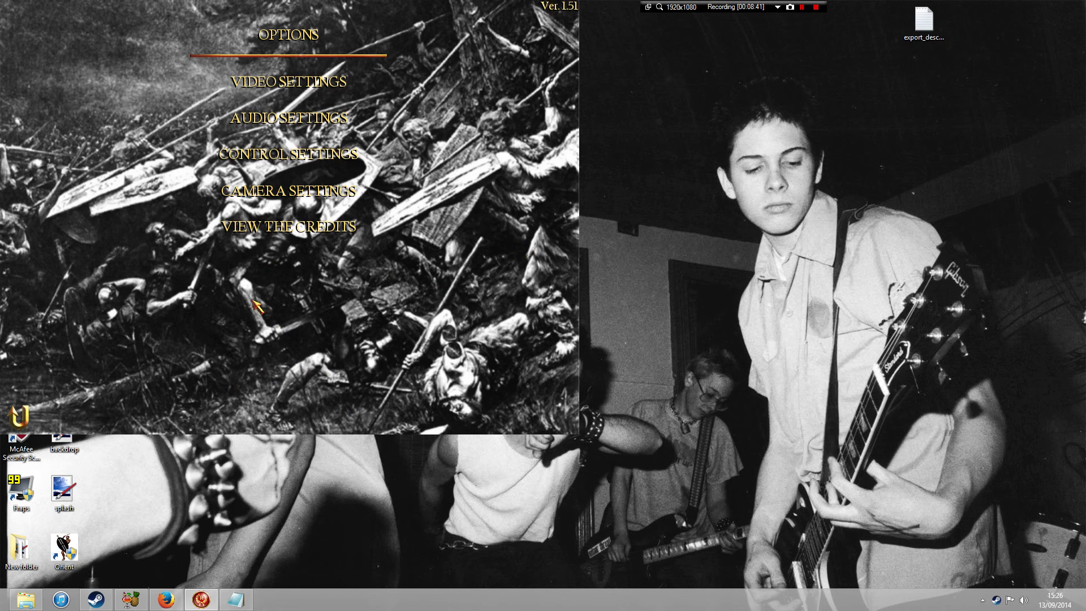
Step: Switch to Firefox, look through the Rome Total War tutorials and guides playlist on YouTube, and minimise the browser
{"action": "left_click", "coordinate": [167, 597]}
{"action": "scroll", "coordinate": [371, 340], "scroll_direction": "up", "scroll_amount": 3}
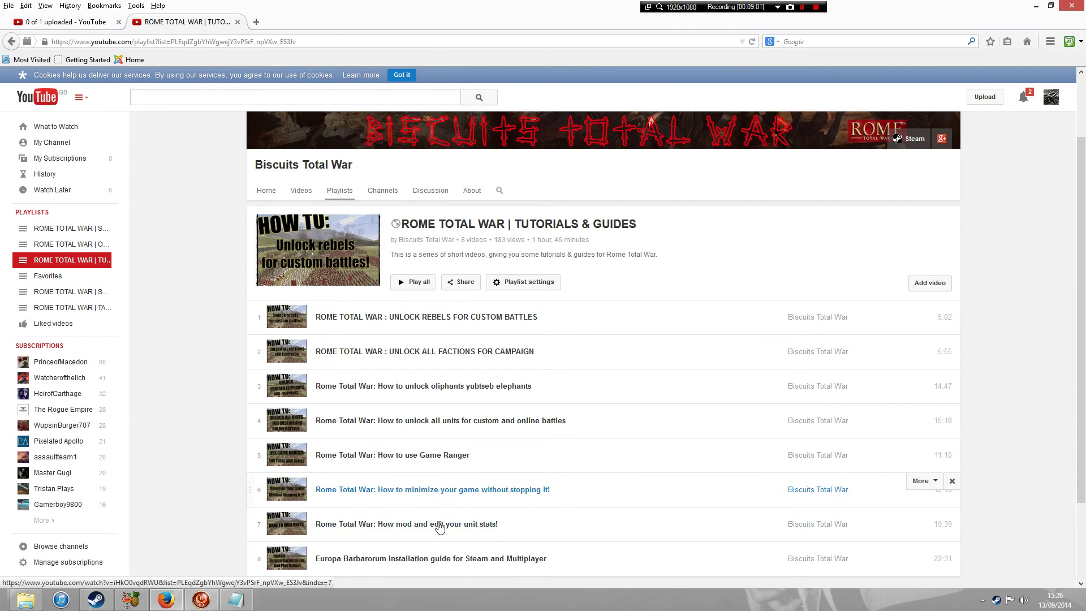
{"action": "left_click", "coordinate": [1070, 5]}
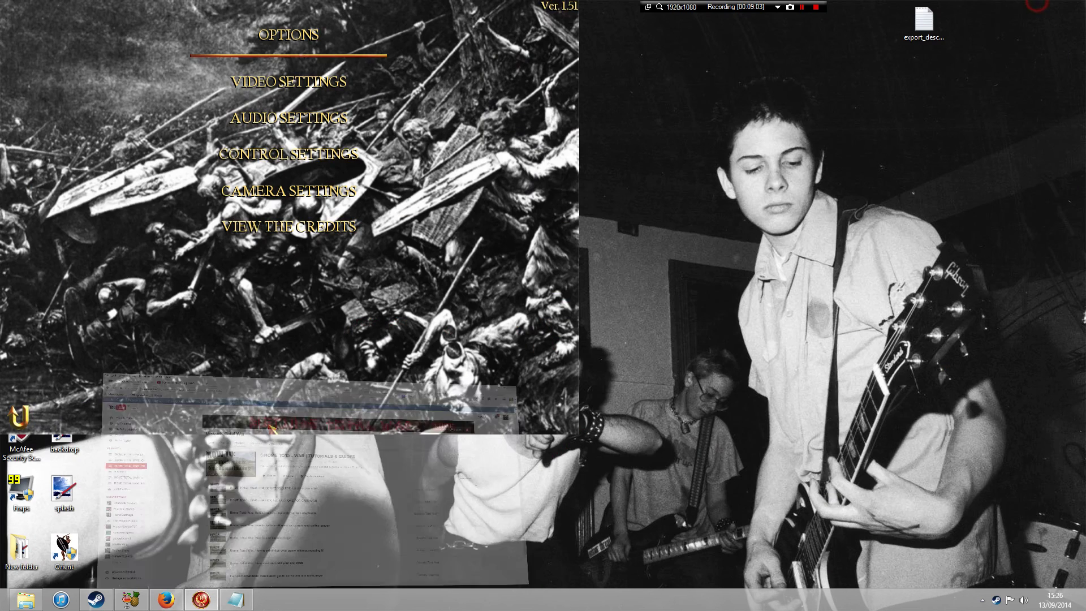
Step: Leave the game's options screen and enter the online multiplayer lobby
{"action": "left_click", "coordinate": [16, 422]}
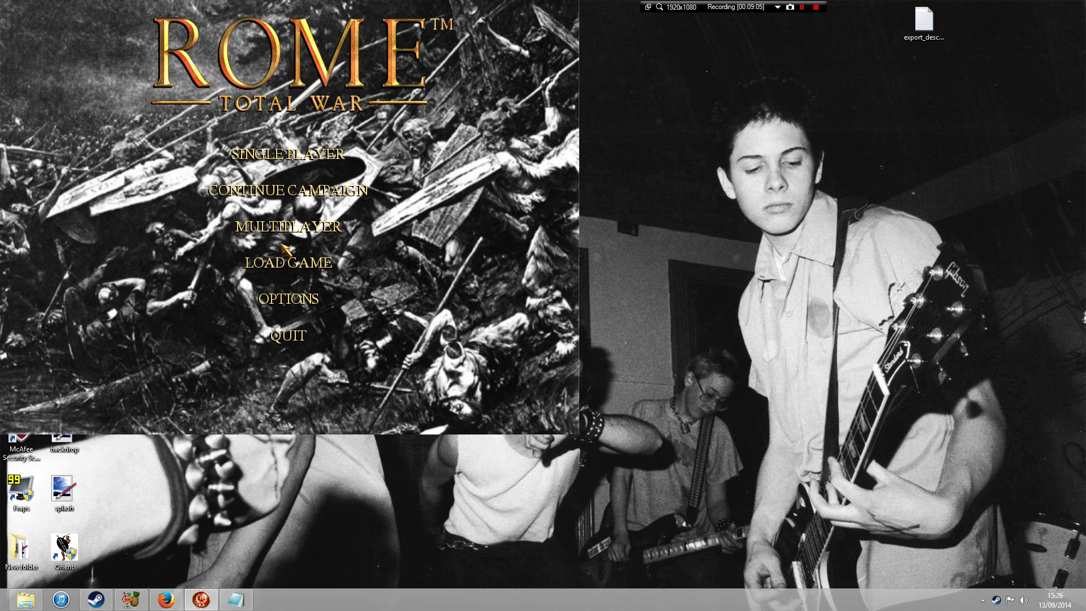
{"action": "left_click", "coordinate": [287, 229]}
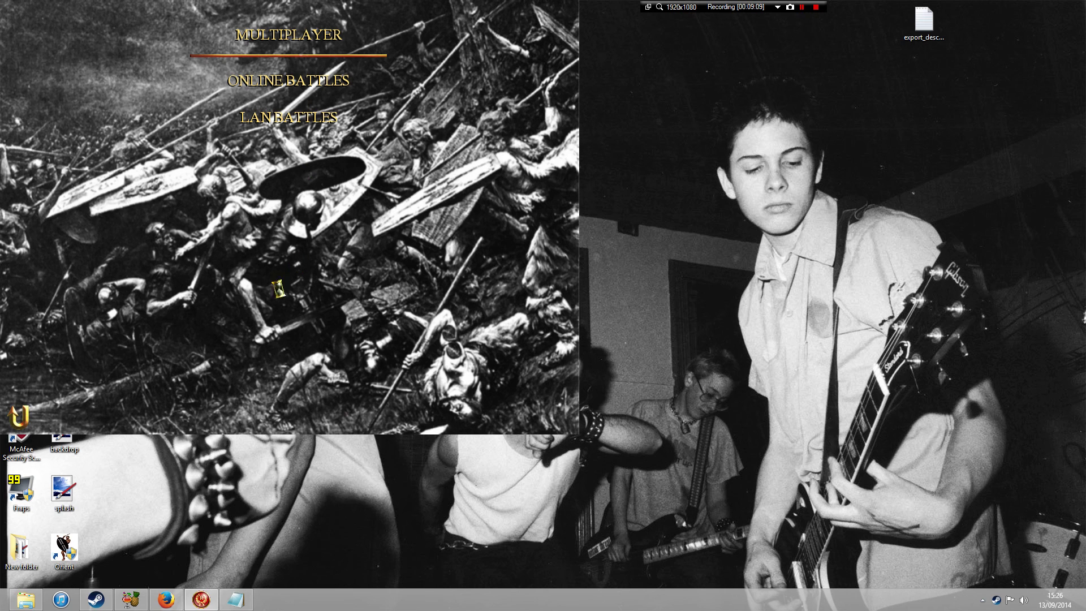
{"action": "left_click", "coordinate": [294, 119]}
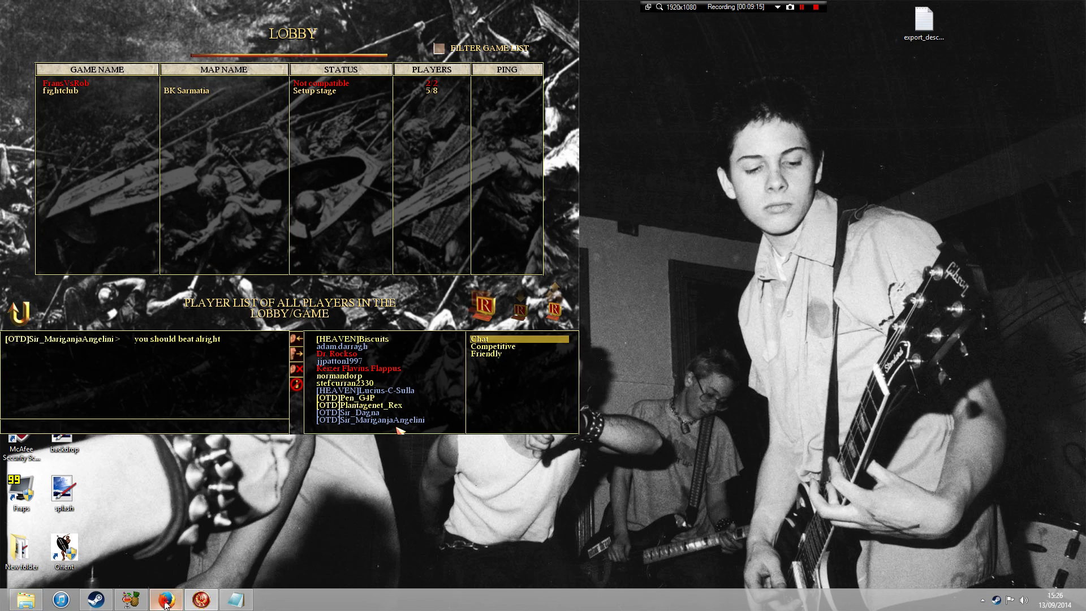
Step: Bring the YouTube tutorials playlist back up in Firefox for a quick look and return to the game lobby
{"action": "left_click", "coordinate": [213, 552]}
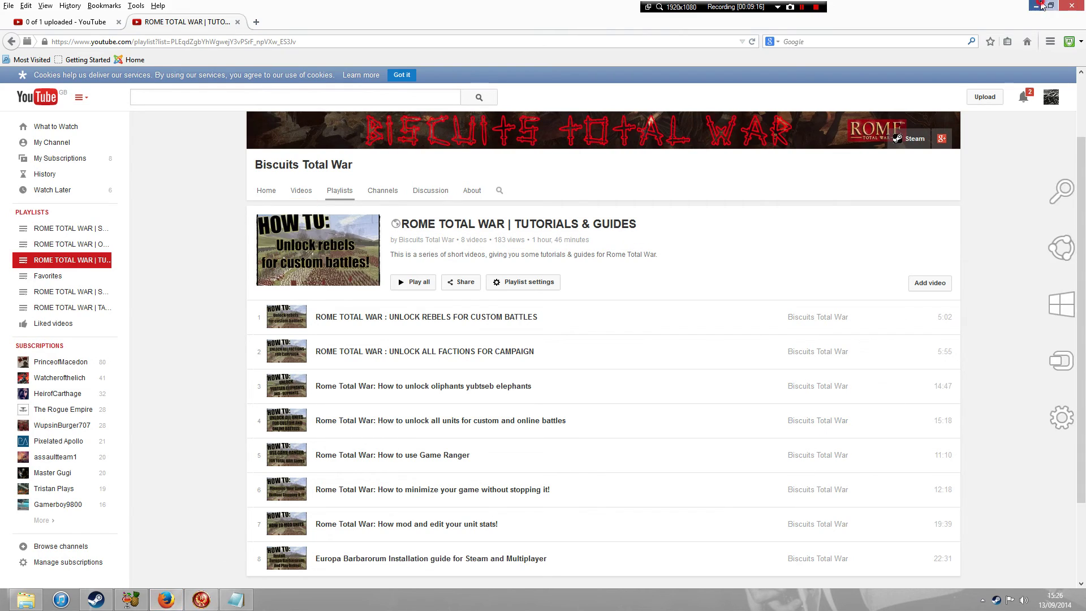
{"action": "left_click", "coordinate": [1036, 6]}
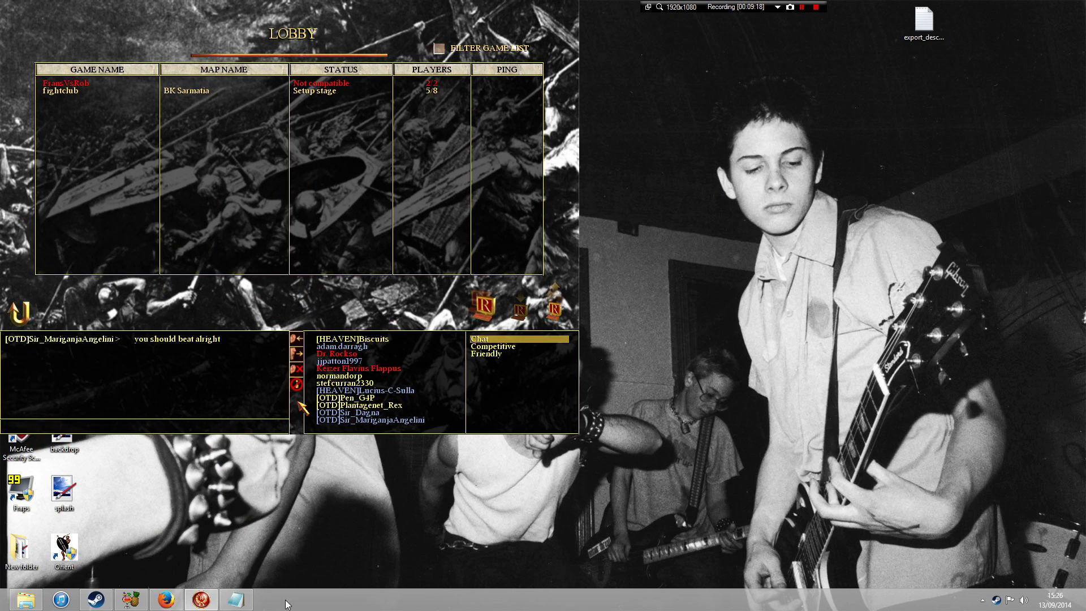